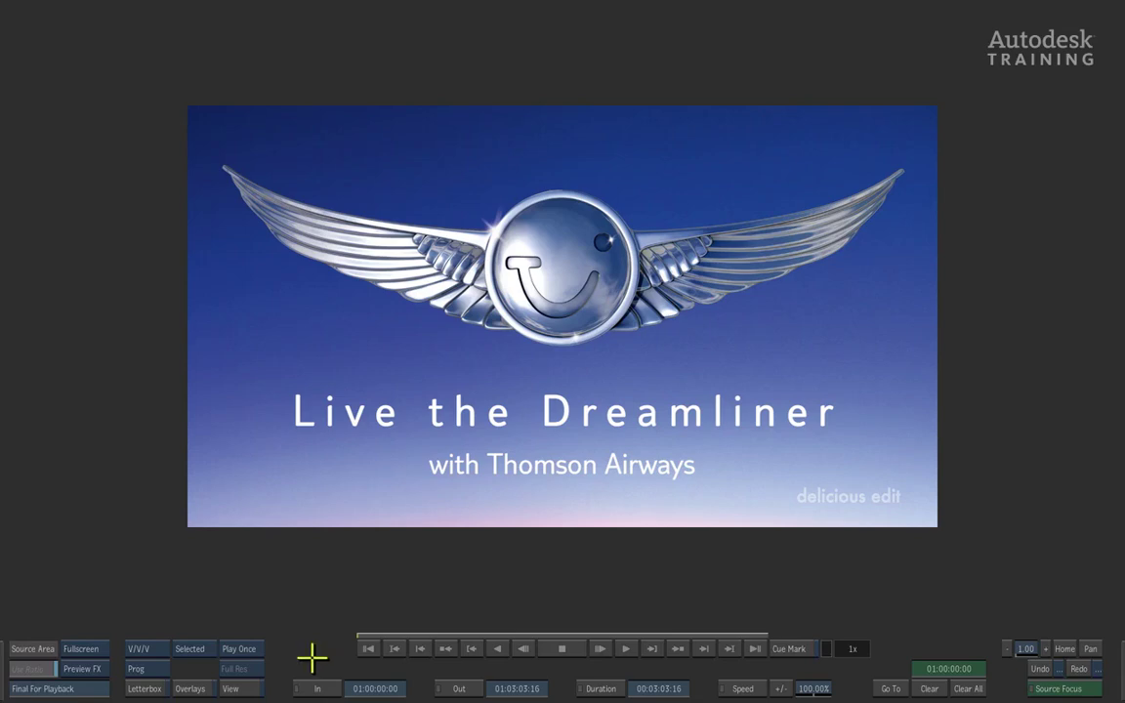
Play the Dreamliner spot and scrub through its shots to the Thomson Airways end card at 01:02:59:04.
{"action": "left_click", "coordinate": [628, 648]}
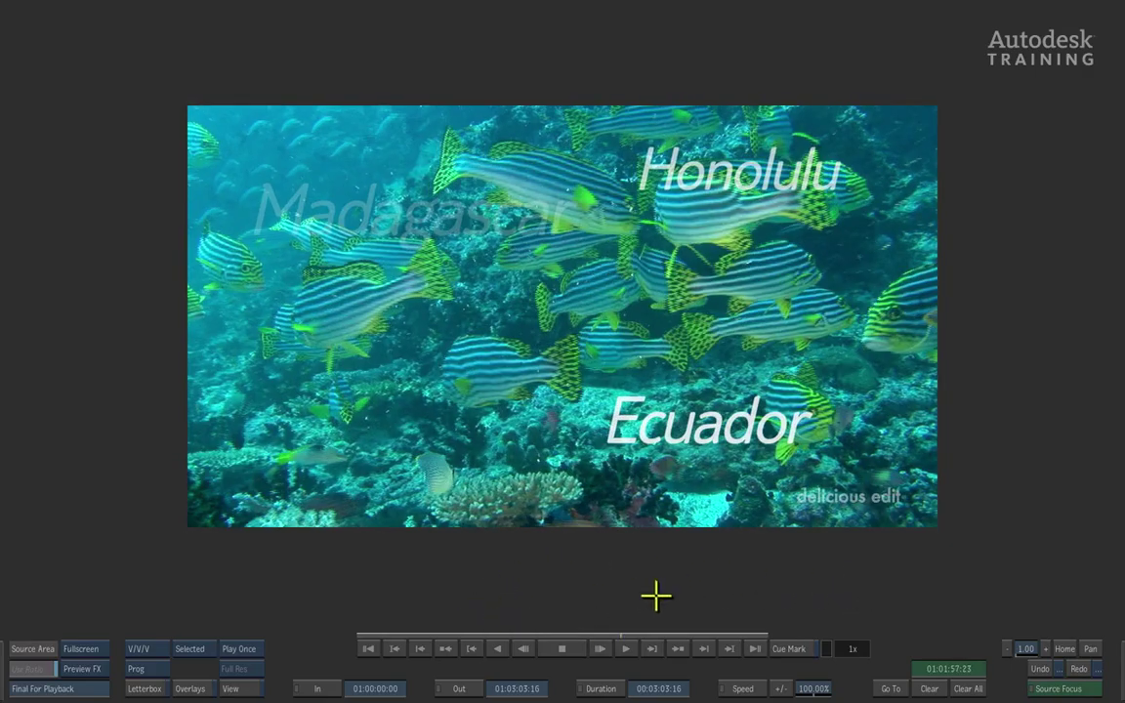
{"action": "left_click_drag", "start_coordinate": [607, 619], "coordinate": [864, 603]}
{"action": "left_click_drag", "start_coordinate": [672, 619], "coordinate": [908, 627]}
{"action": "left_click_drag", "start_coordinate": [741, 625], "coordinate": [848, 628]}
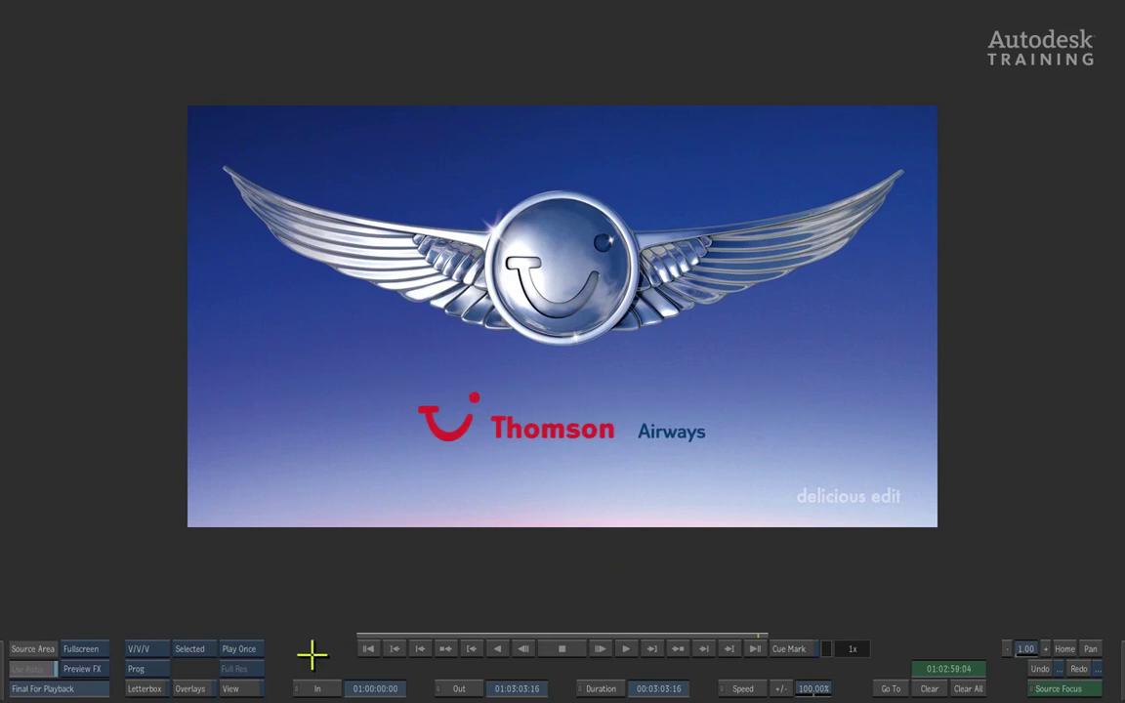
Exit full-screen playback to the EditDesk with Final For Playback loaded above the timeline.
{"action": "key", "text": "Escape"}
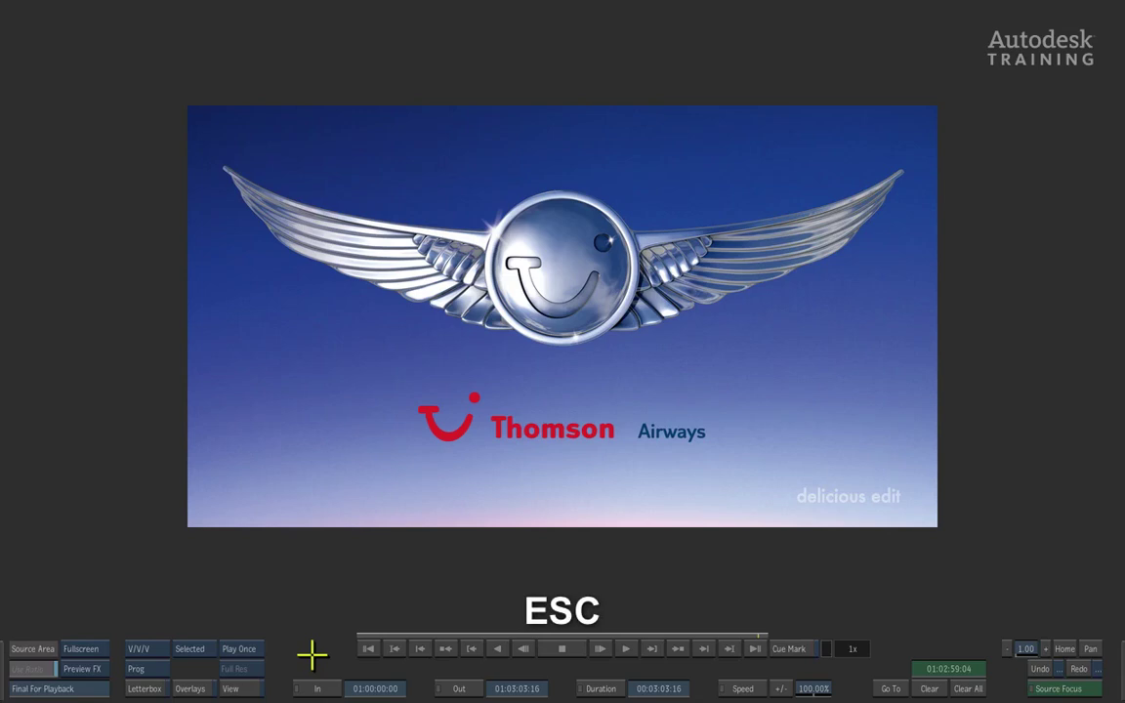
{"action": "key", "text": "Escape"}
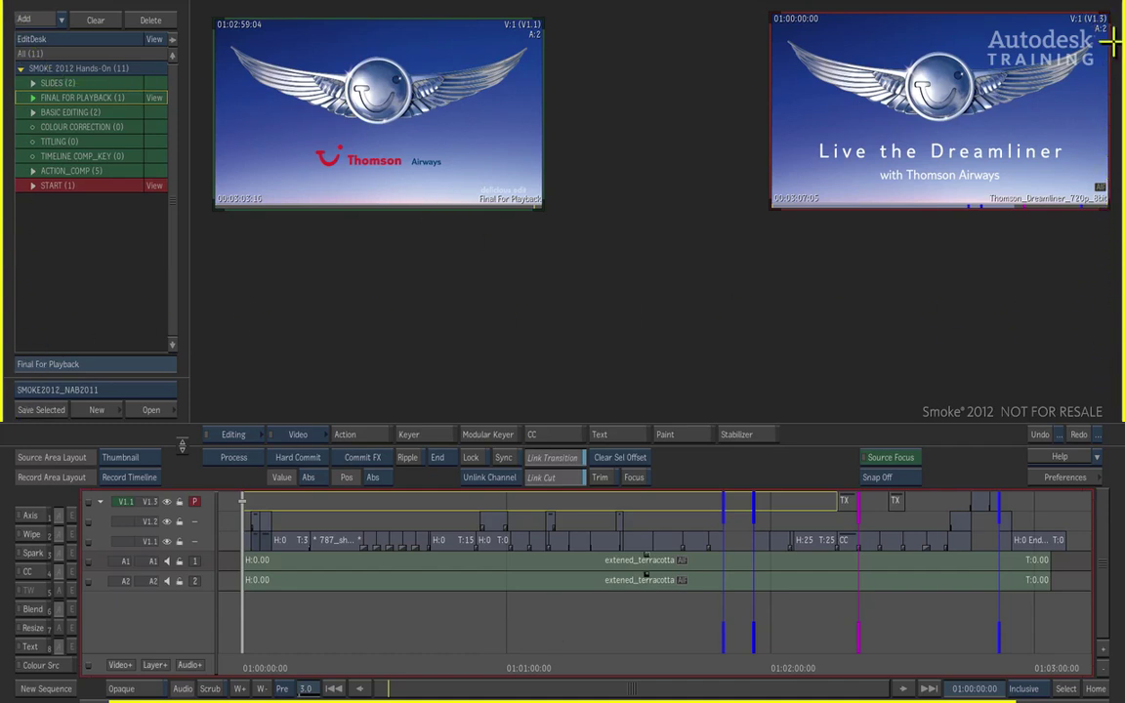
Toggle the full player view off and back, then bring up the Source Area Layout menu.
{"action": "key", "text": "p"}
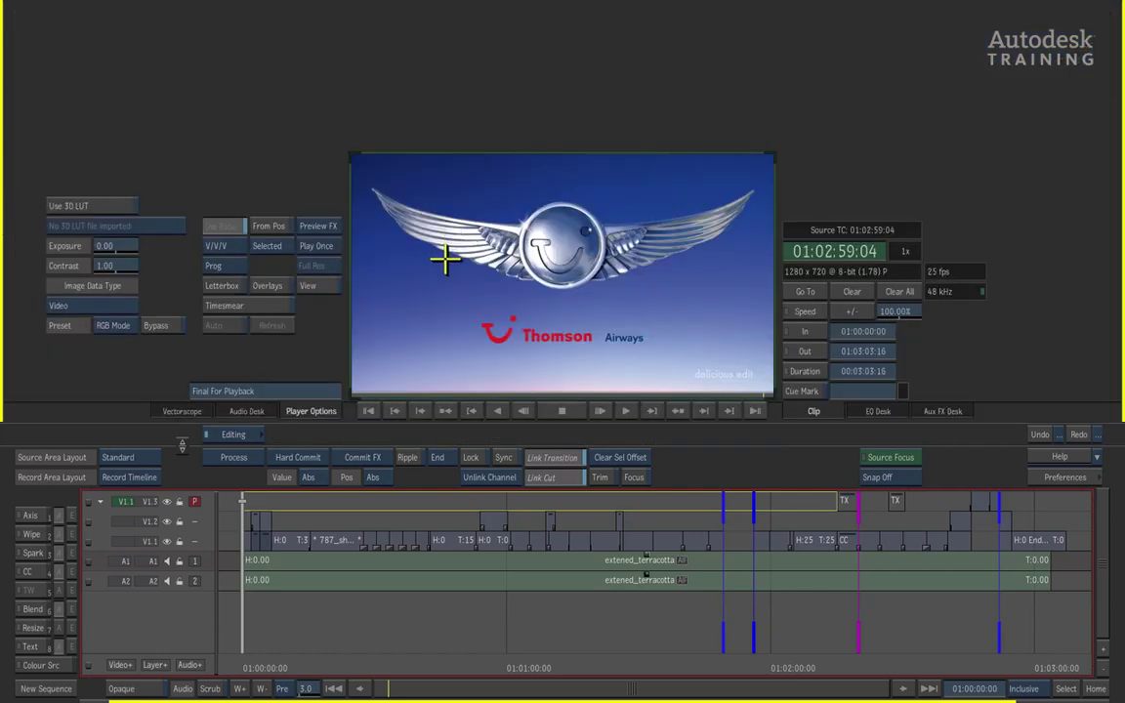
{"action": "key", "text": "p"}
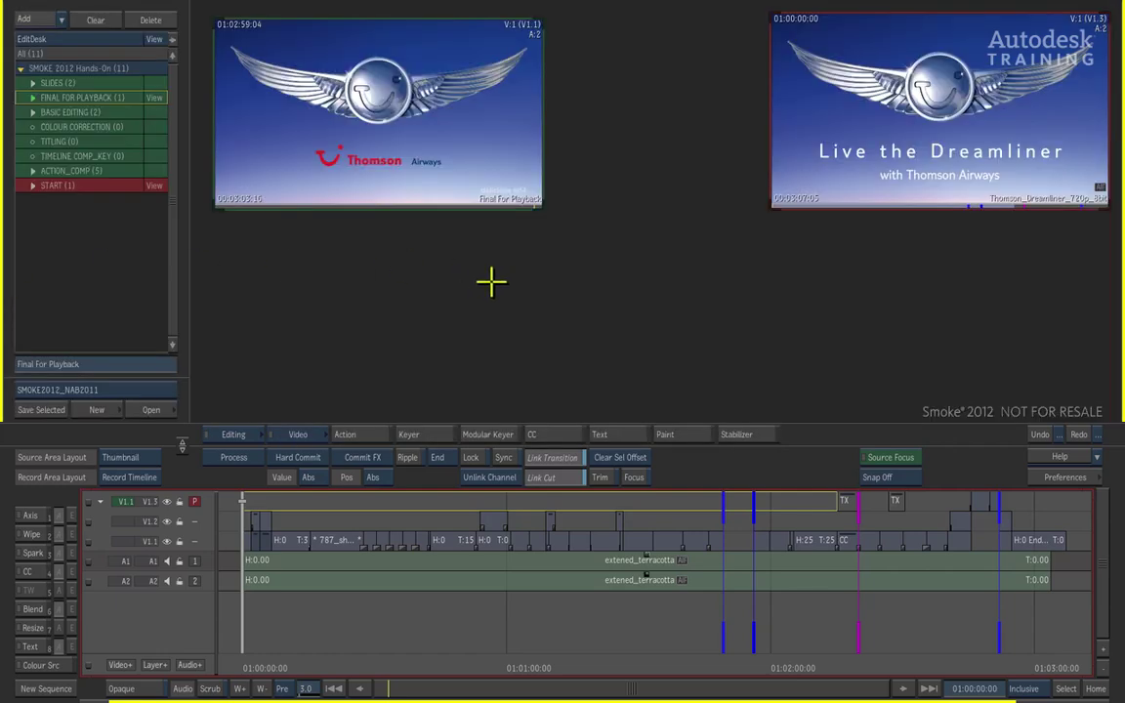
{"action": "left_click", "coordinate": [156, 454]}
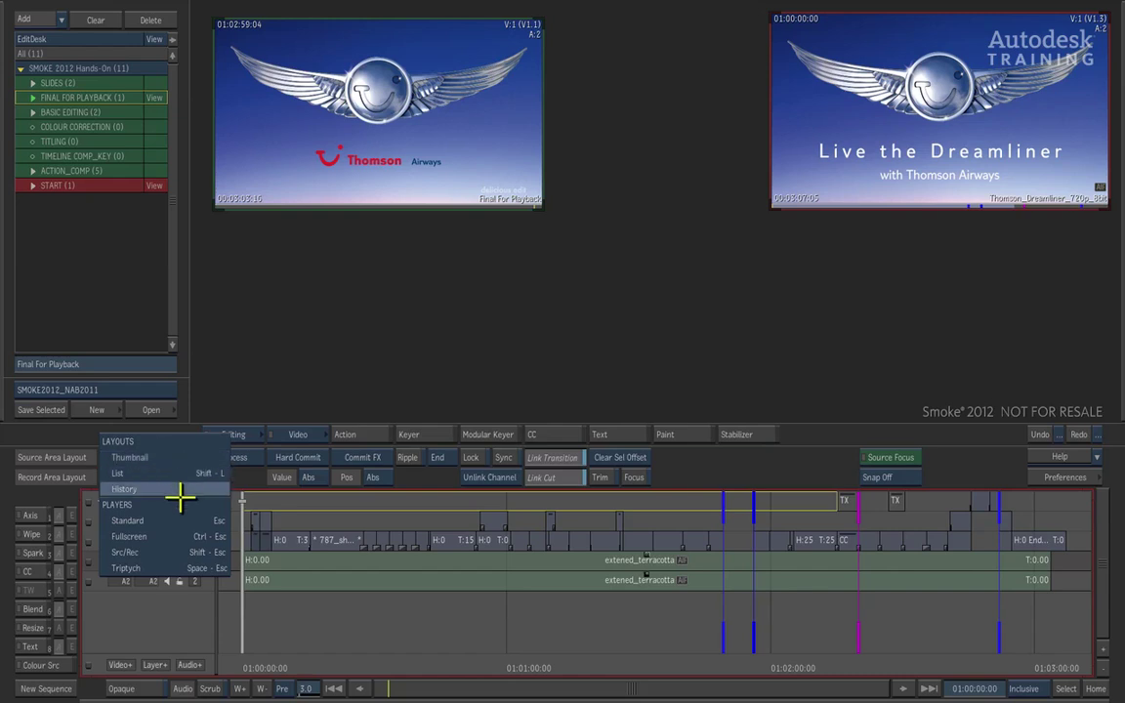
Switch to the Src/Rec layout and make the Thomson_Dreamliner_720p_8bit timeline the record focus.
{"action": "left_click", "coordinate": [168, 552]}
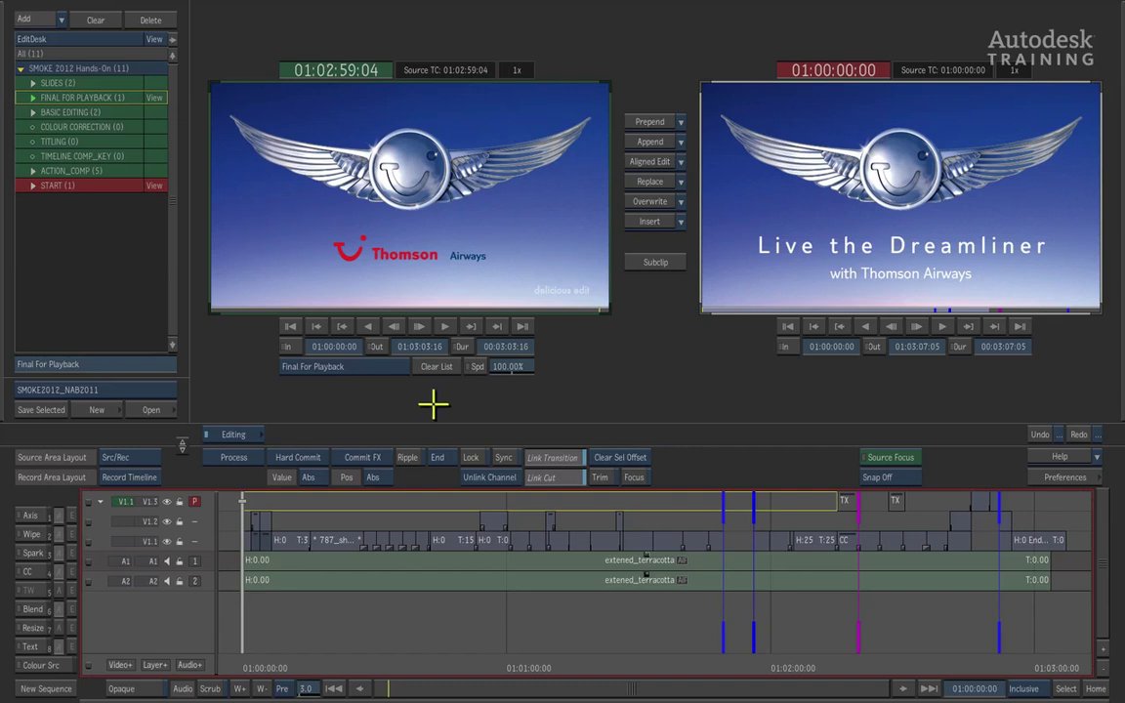
{"action": "left_click", "coordinate": [244, 615]}
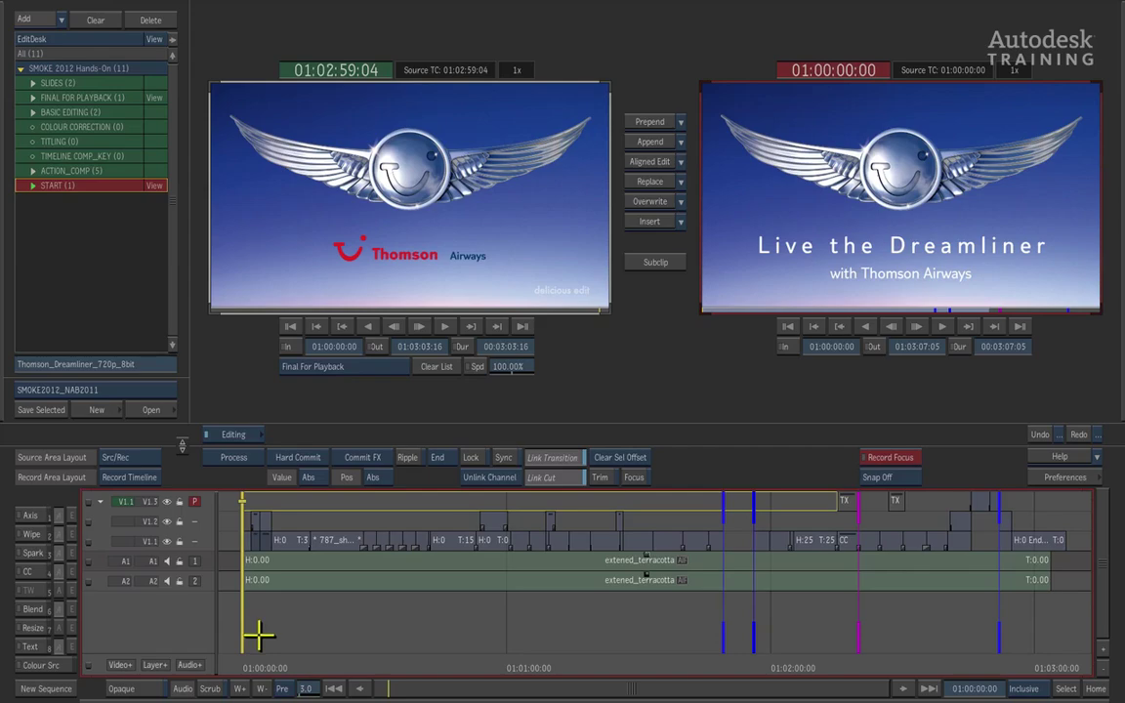
Move the record position to the cabin interior shot and step through the timeline's edit points.
{"action": "left_click_drag", "start_coordinate": [243, 620], "coordinate": [417, 634]}
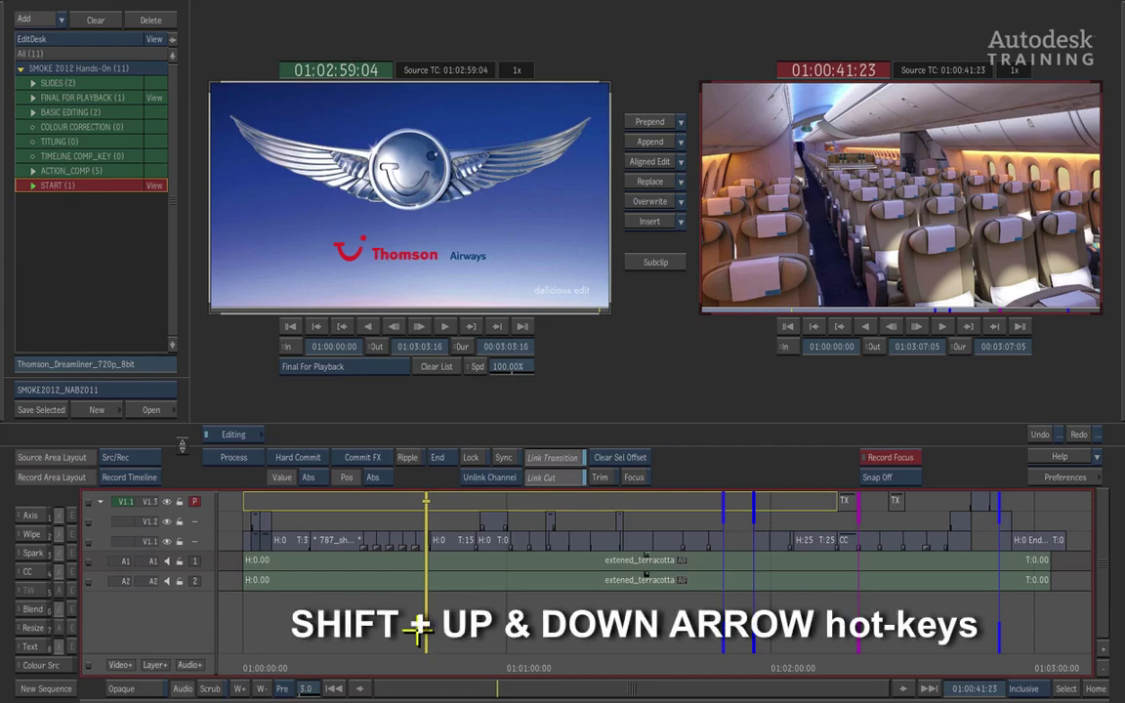
{"action": "key", "text": "space"}
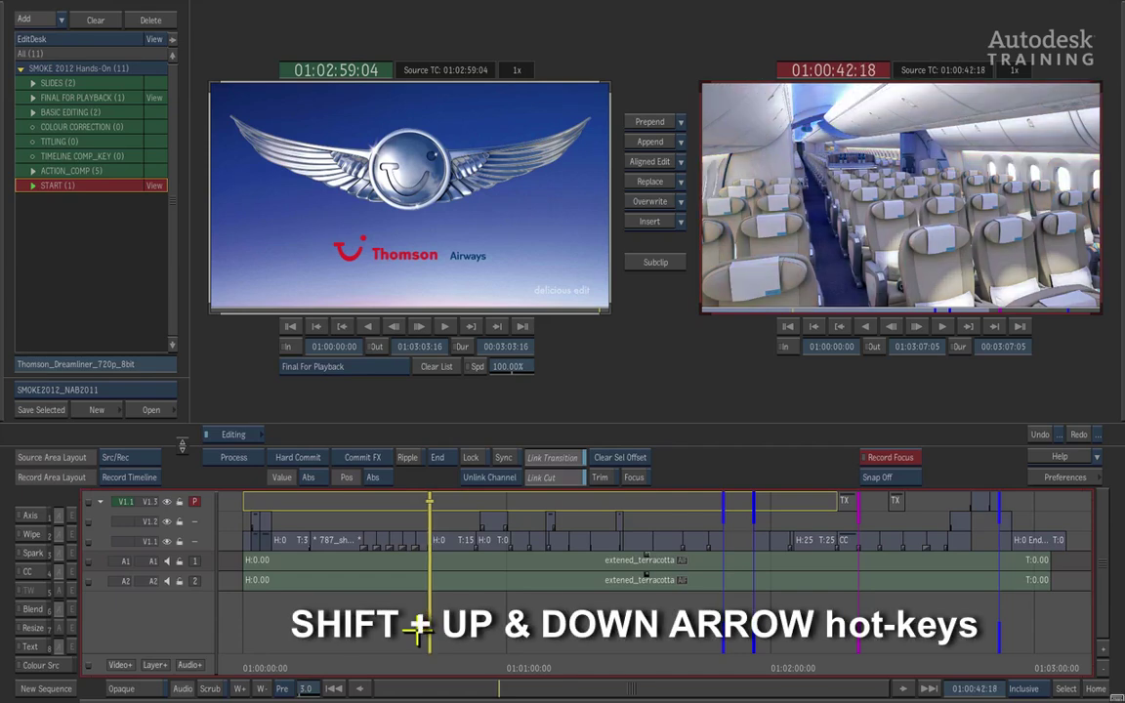
{"action": "key", "text": "shift+Down"}
{"action": "key", "text": "shift+Down"}
{"action": "key", "text": "shift+Down"}
{"action": "key", "text": "shift+Up"}
{"action": "key", "text": "shift+Up"}
{"action": "key", "text": "shift+Up"}
{"action": "key", "text": "shift+Down"}
{"action": "key", "text": "shift+Down"}
{"action": "key", "text": "shift+Down"}
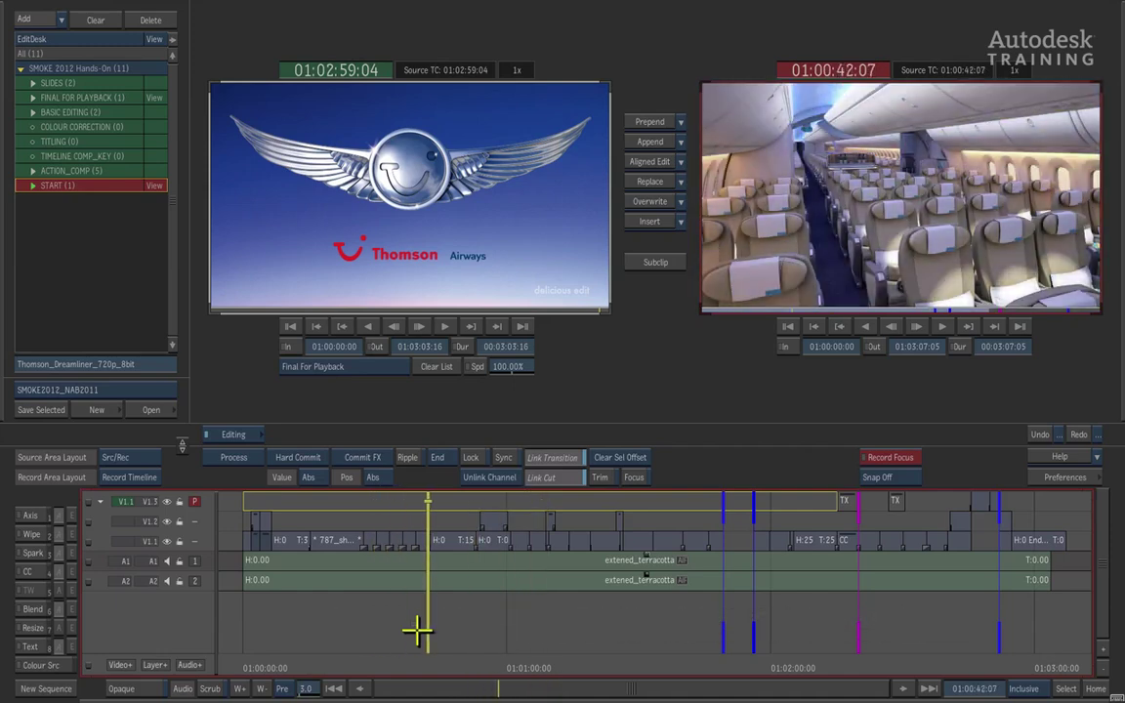
{"action": "key", "text": "shift+Down"}
{"action": "key", "text": "shift+Down"}
{"action": "key", "text": "shift+Down"}
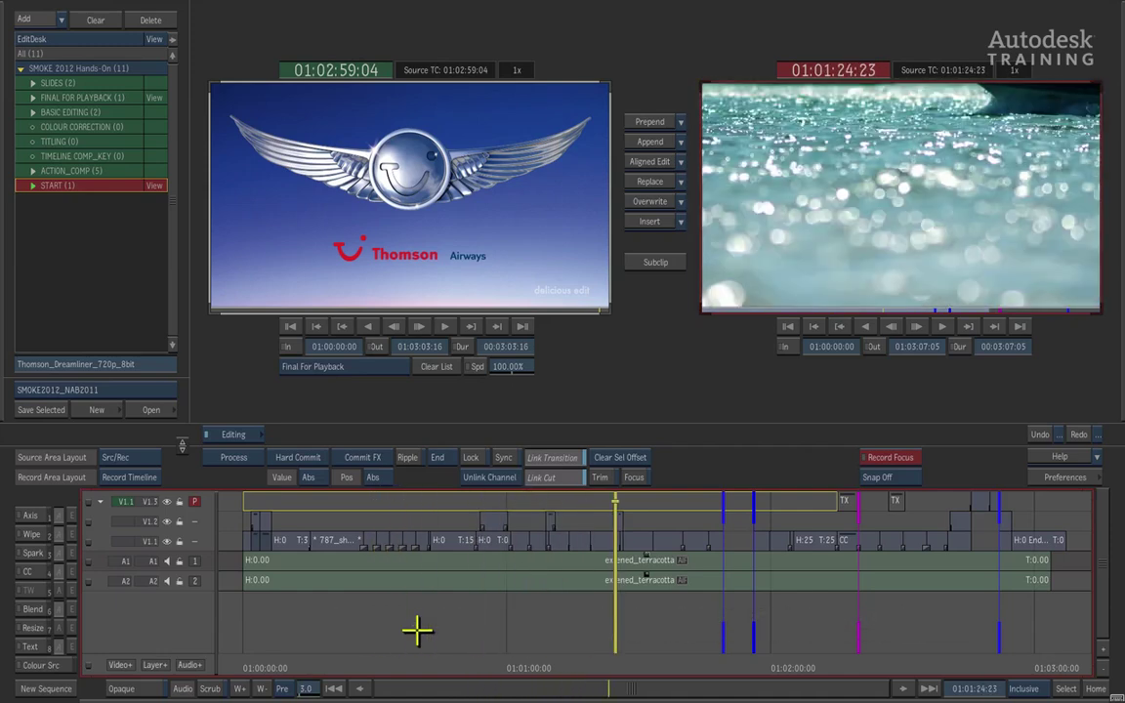
{"action": "key", "text": "shift+Up"}
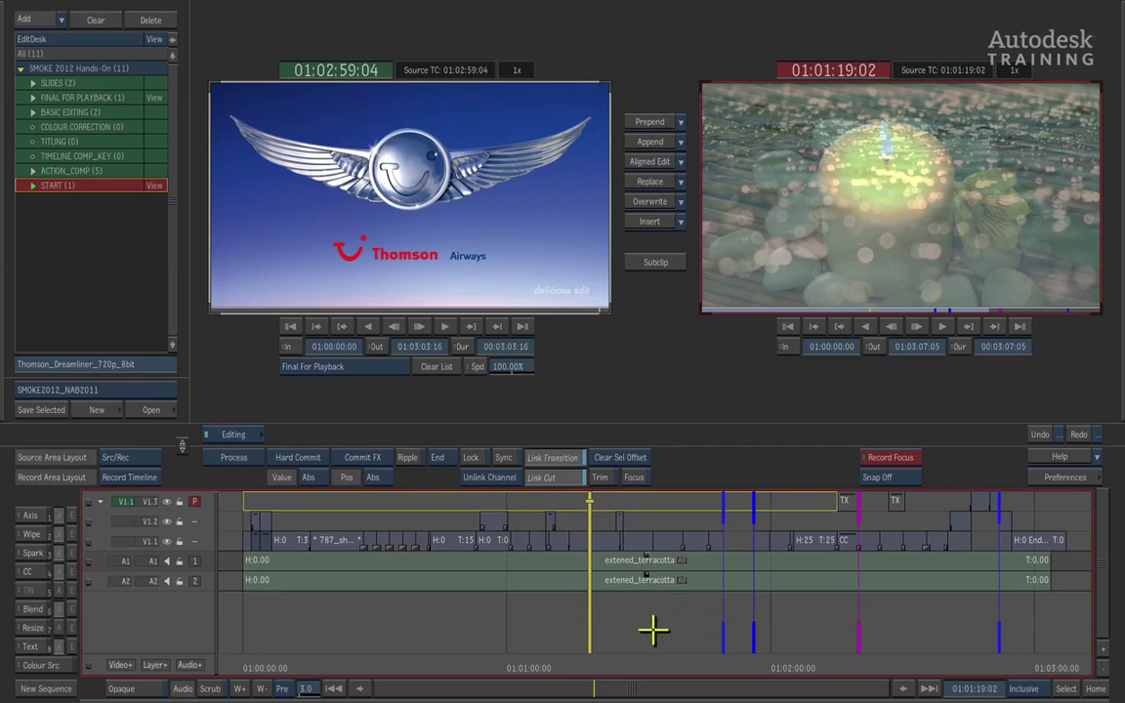
Cycle through the timeline markers to park on the gap marker at 01:01:49:05.
{"action": "key", "text": "shift+m"}
{"action": "key", "text": "Down"}
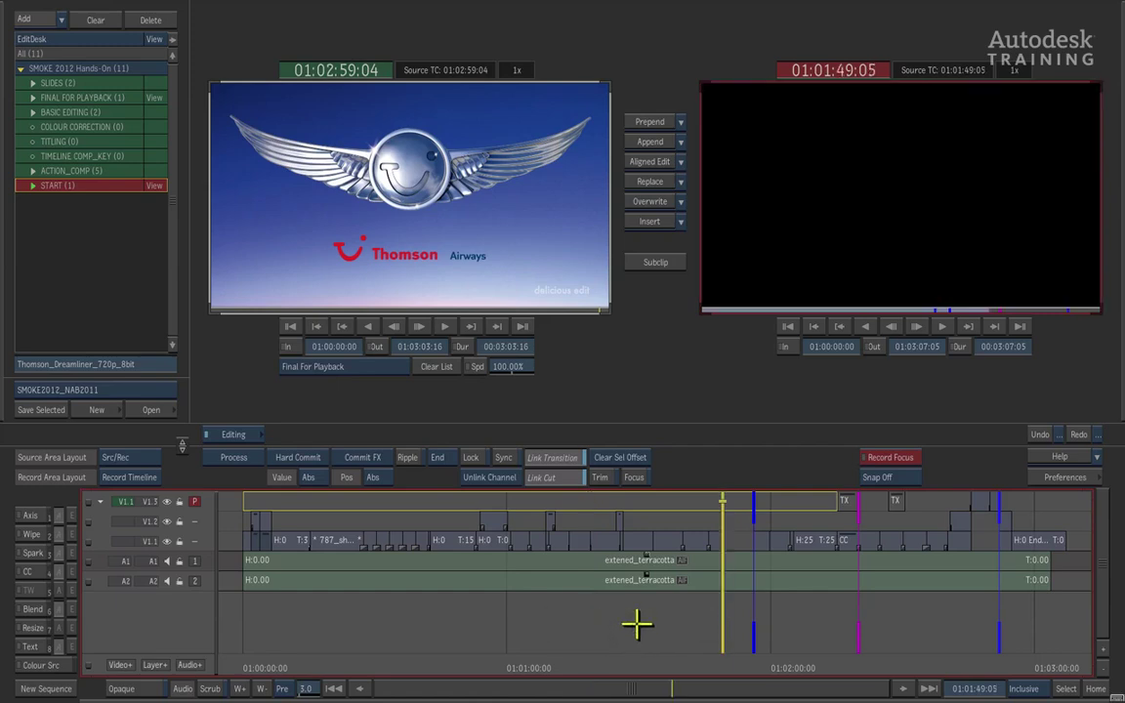
{"action": "key", "text": "shift+m"}
{"action": "key", "text": "shift+m"}
{"action": "key", "text": "shift+m"}
{"action": "key", "text": "shift+m"}
{"action": "key", "text": "shift+m"}
{"action": "key", "text": "shift+m"}
{"action": "key", "text": "shift+m"}
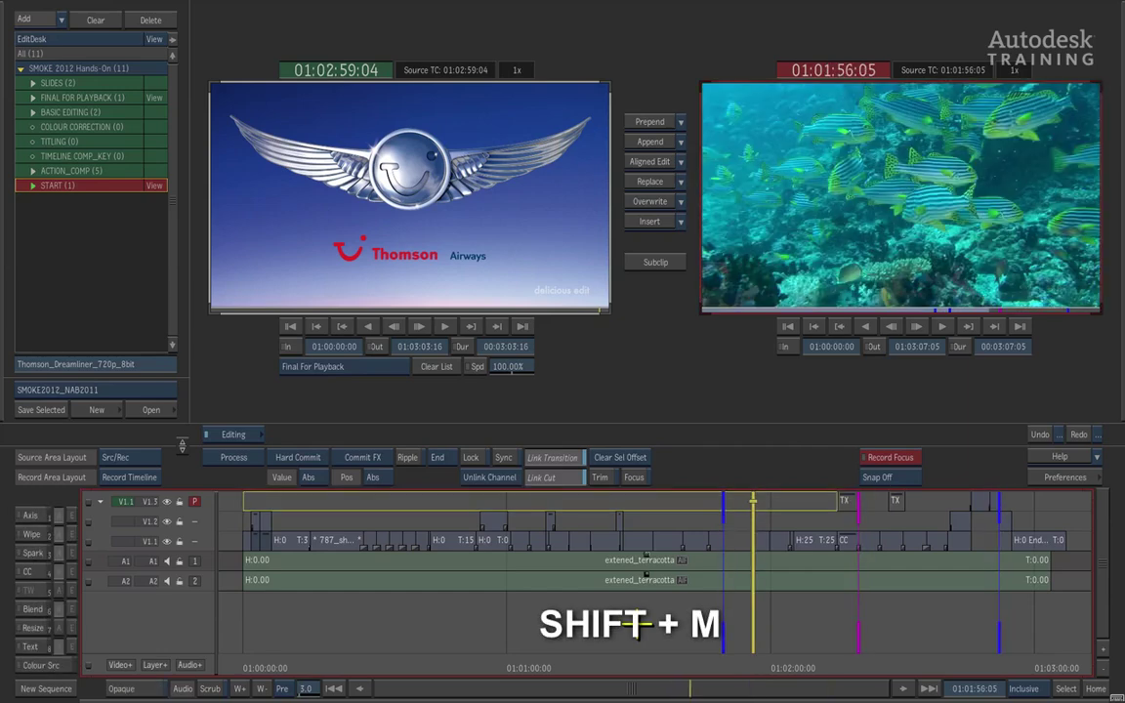
{"action": "key", "text": "shift+m"}
{"action": "key", "text": "shift+m"}
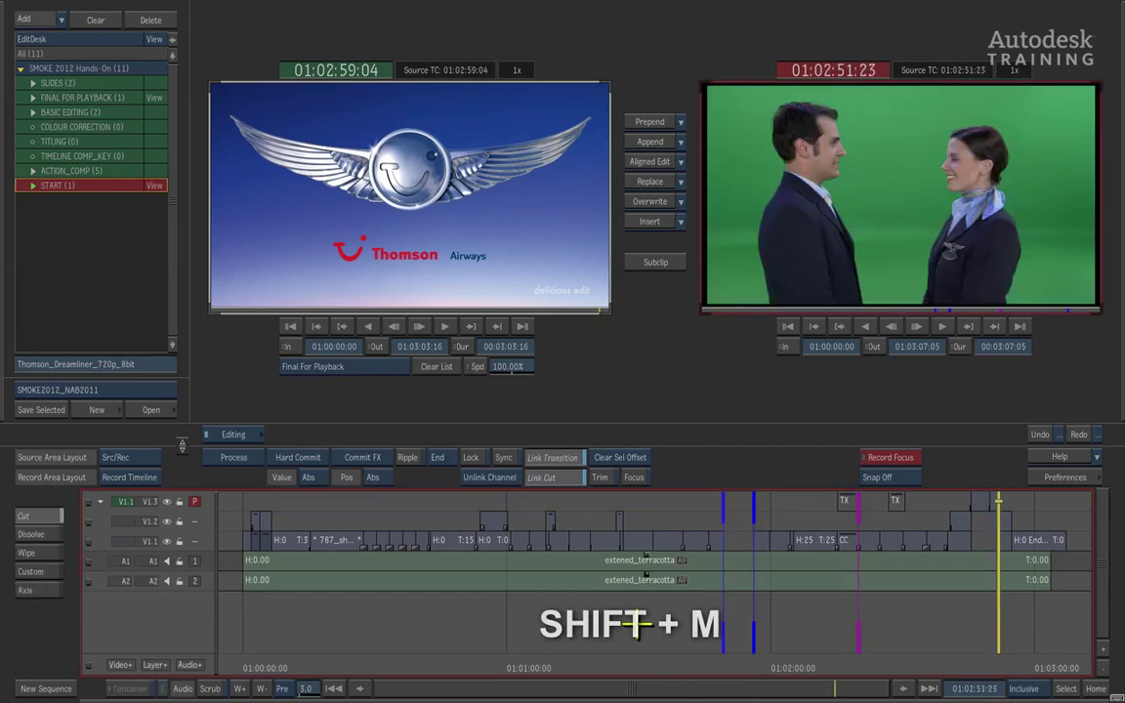
{"action": "key", "text": "shift+m"}
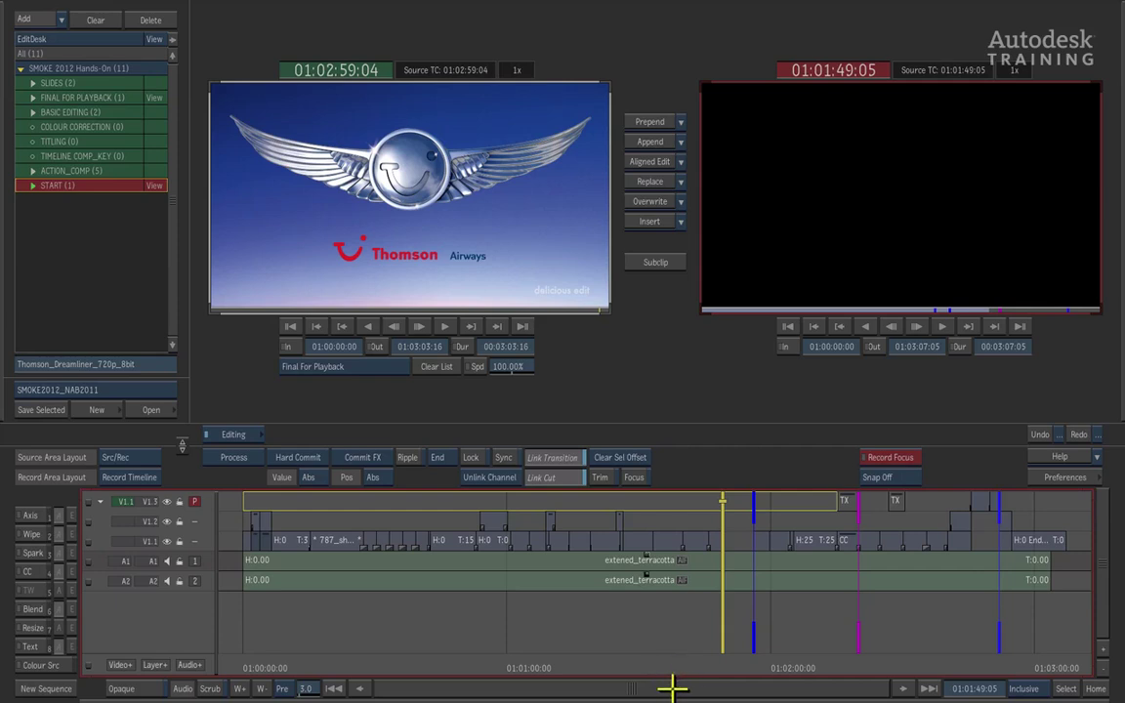
Fit the whole sequence in the timeline, then zoom back in on the gap after 787_shot_9.
{"action": "scroll", "coordinate": [671, 688], "scroll_direction": "right", "scroll_amount": 1}
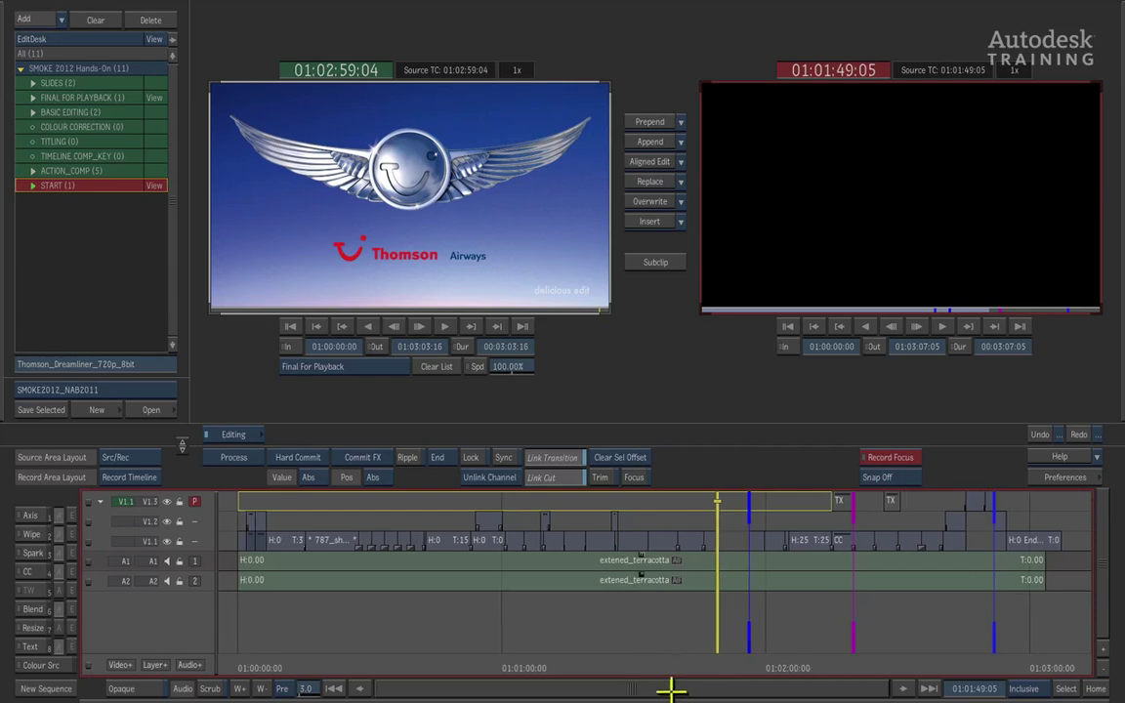
{"action": "left_click_drag", "start_coordinate": [671, 687], "coordinate": [706, 546]}
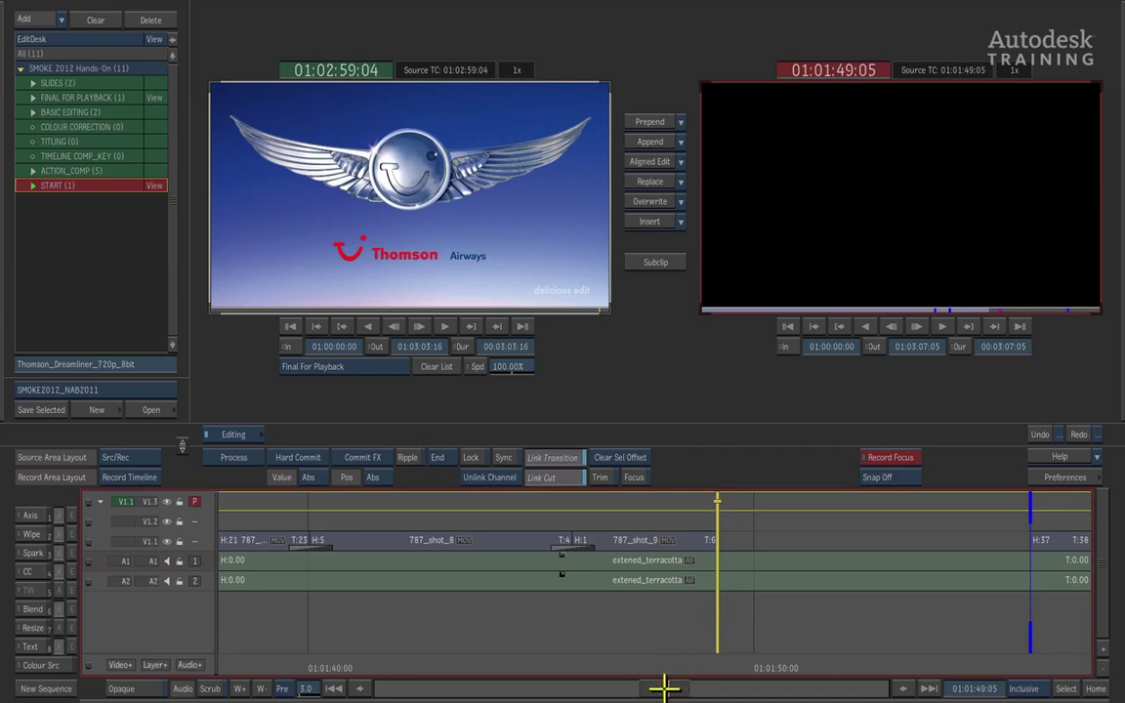
{"action": "left_click_drag", "start_coordinate": [664, 688], "coordinate": [690, 685]}
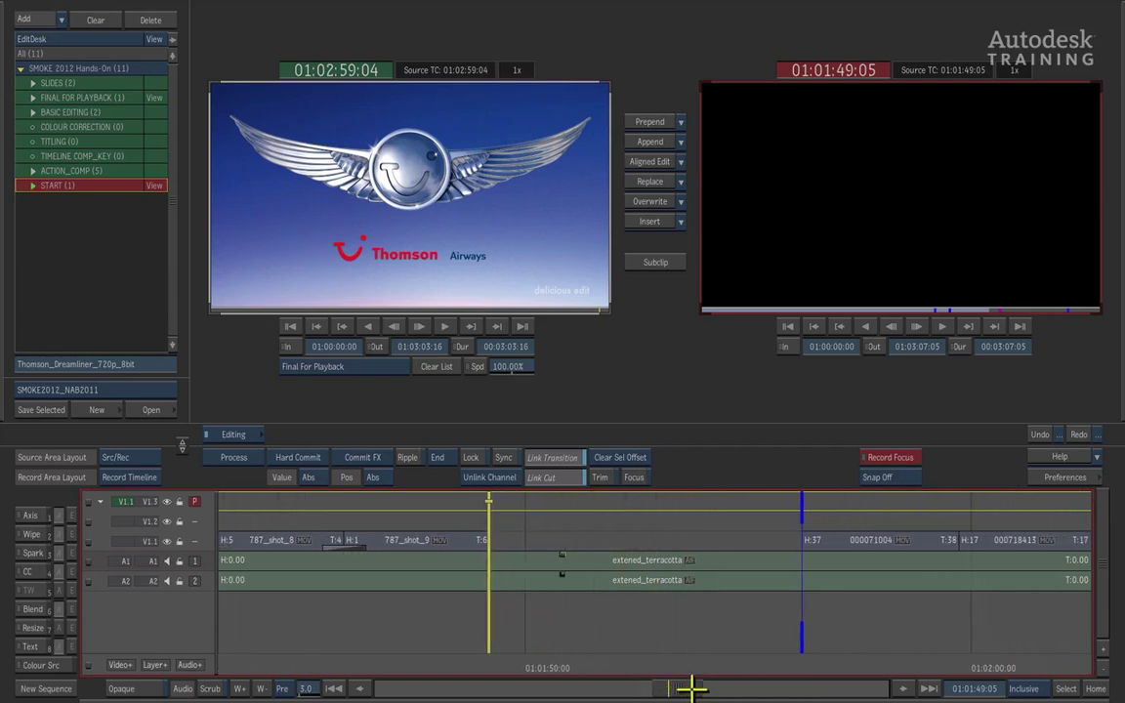
{"action": "left_click", "coordinate": [1104, 688]}
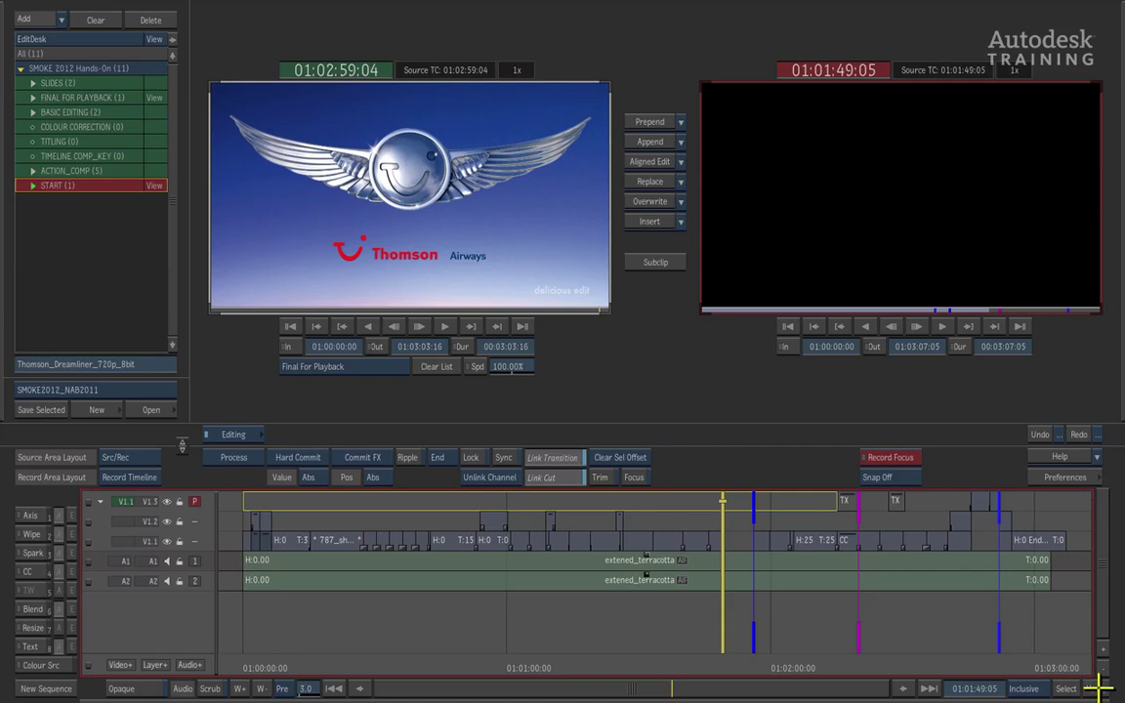
{"action": "left_click", "coordinate": [1100, 688]}
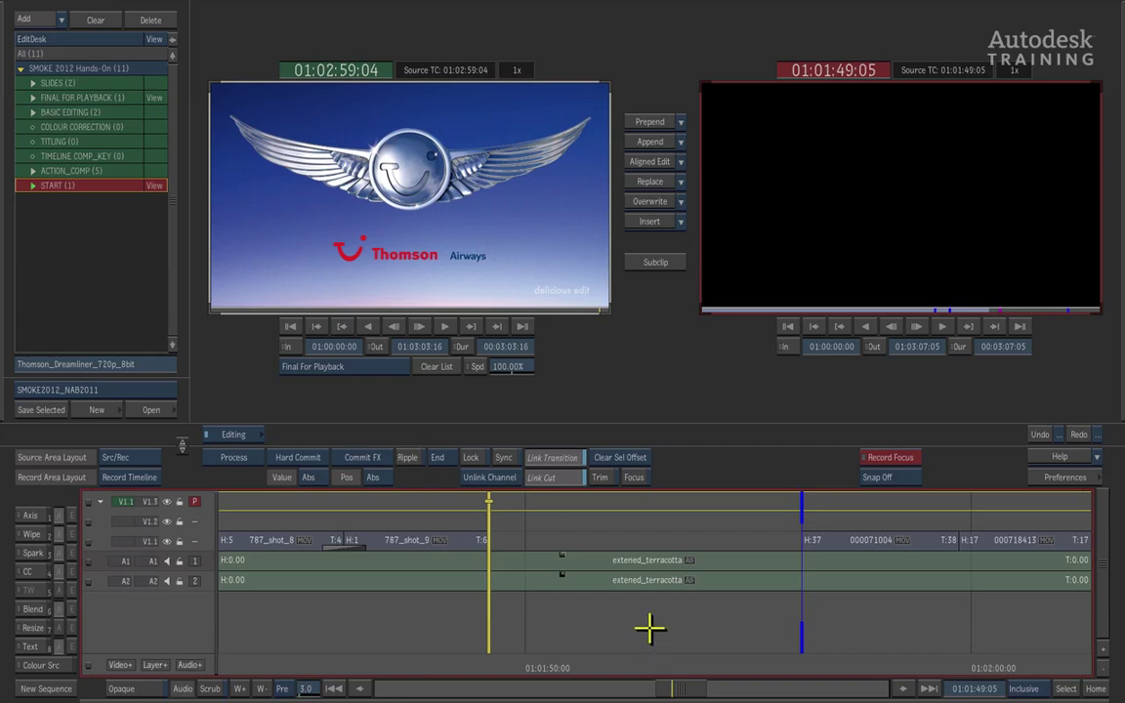
Select the empty seven-second gap on V1 and expand the BASIC EDITING library folder.
{"action": "left_click", "coordinate": [742, 540]}
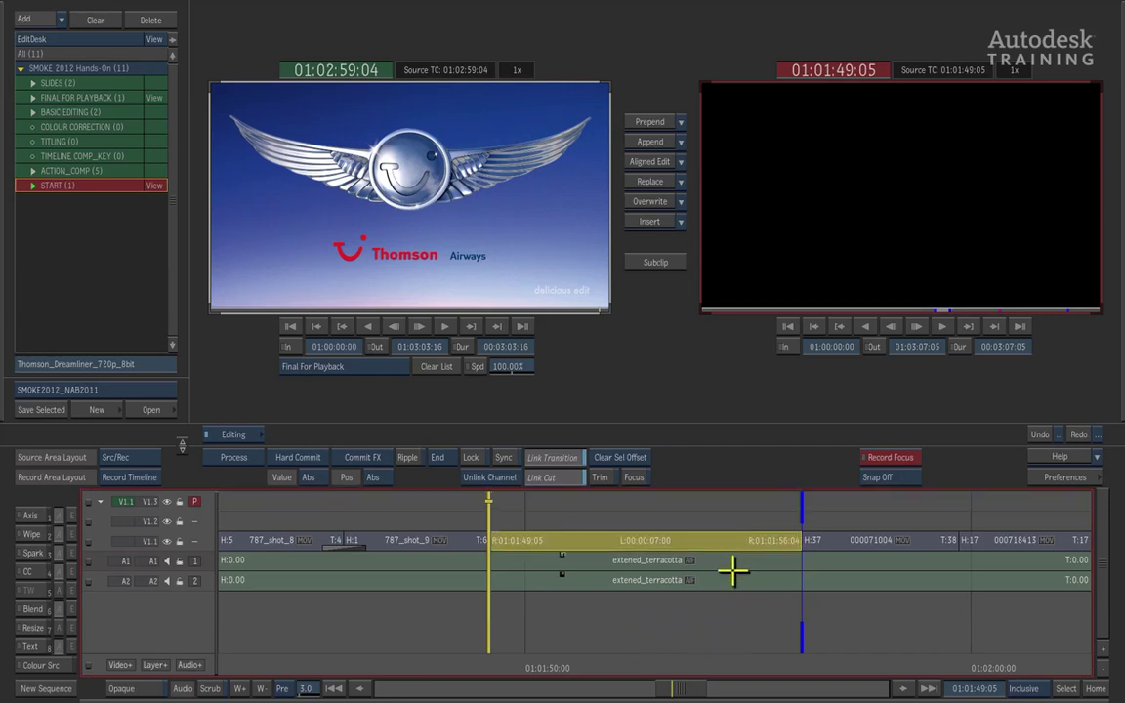
{"action": "left_click", "coordinate": [32, 112]}
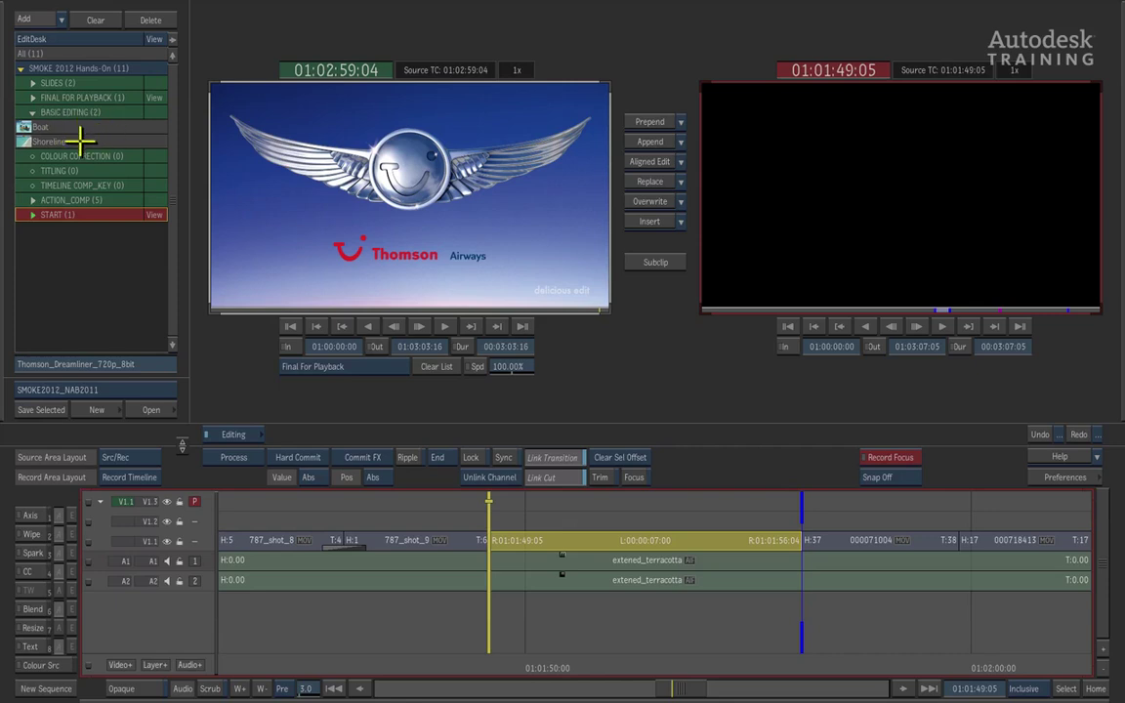
Compare the Boat and Shoreline clips as source, settling on Boat.
{"action": "left_click", "coordinate": [51, 126]}
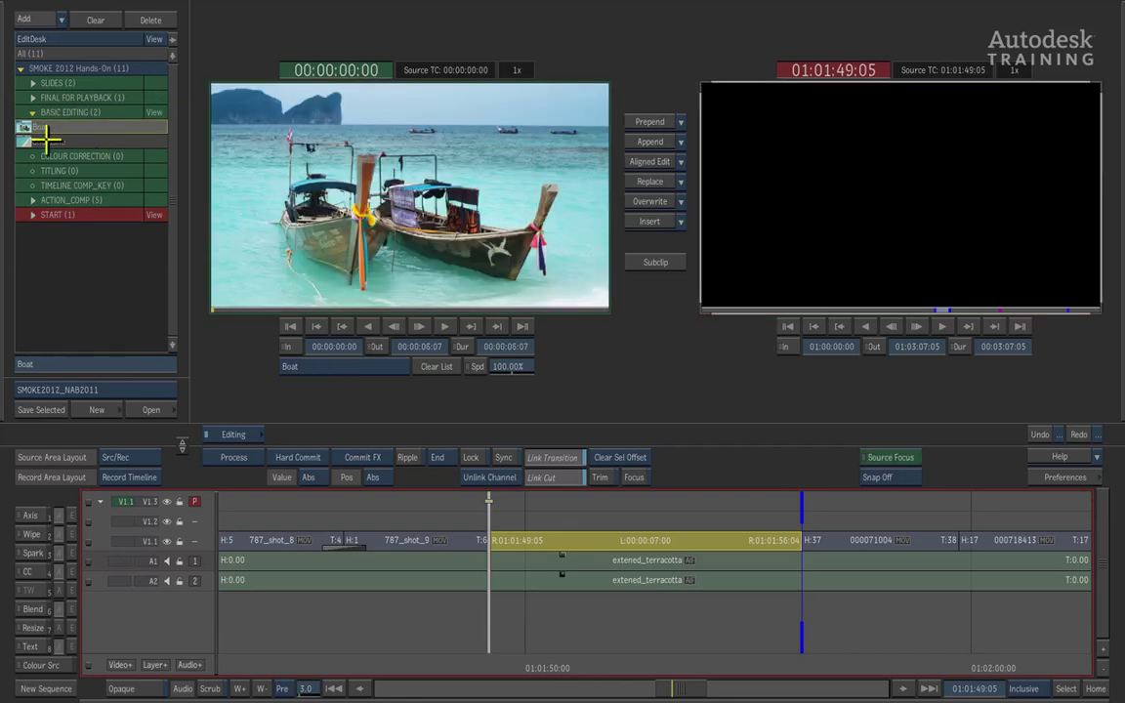
{"action": "left_click", "coordinate": [46, 140]}
{"action": "left_click", "coordinate": [44, 126]}
{"action": "left_click", "coordinate": [42, 142]}
{"action": "left_click", "coordinate": [38, 125]}
Preview the Boat clip and mark its In point at 00:00:00:10.
{"action": "left_click_drag", "start_coordinate": [236, 295], "coordinate": [420, 321]}
{"action": "left_click", "coordinate": [444, 326]}
{"action": "left_click", "coordinate": [388, 251]}
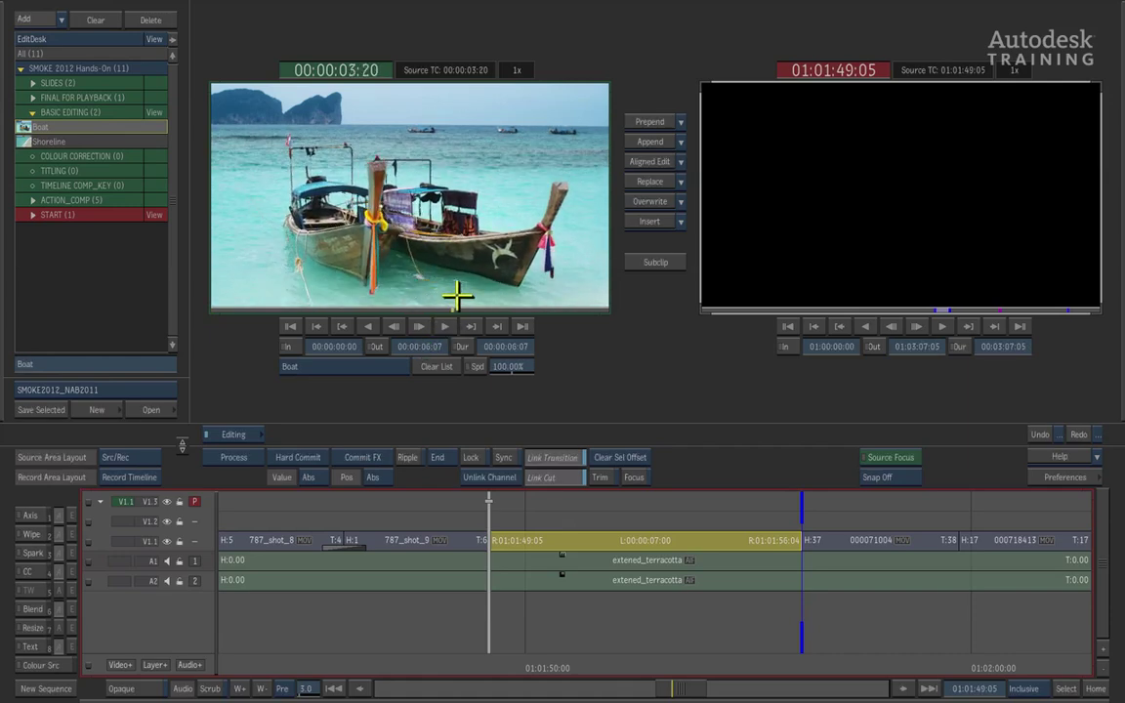
{"action": "left_click_drag", "start_coordinate": [415, 268], "coordinate": [337, 320]}
{"action": "left_click", "coordinate": [290, 324]}
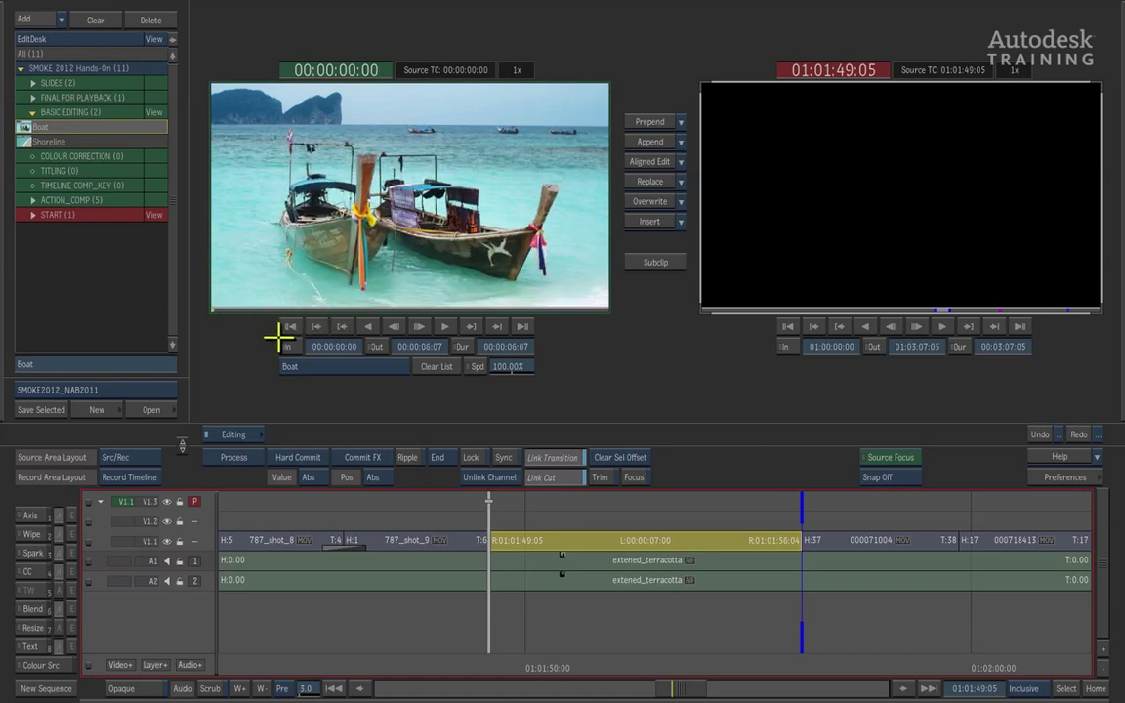
{"action": "left_click_drag", "start_coordinate": [232, 353], "coordinate": [239, 352]}
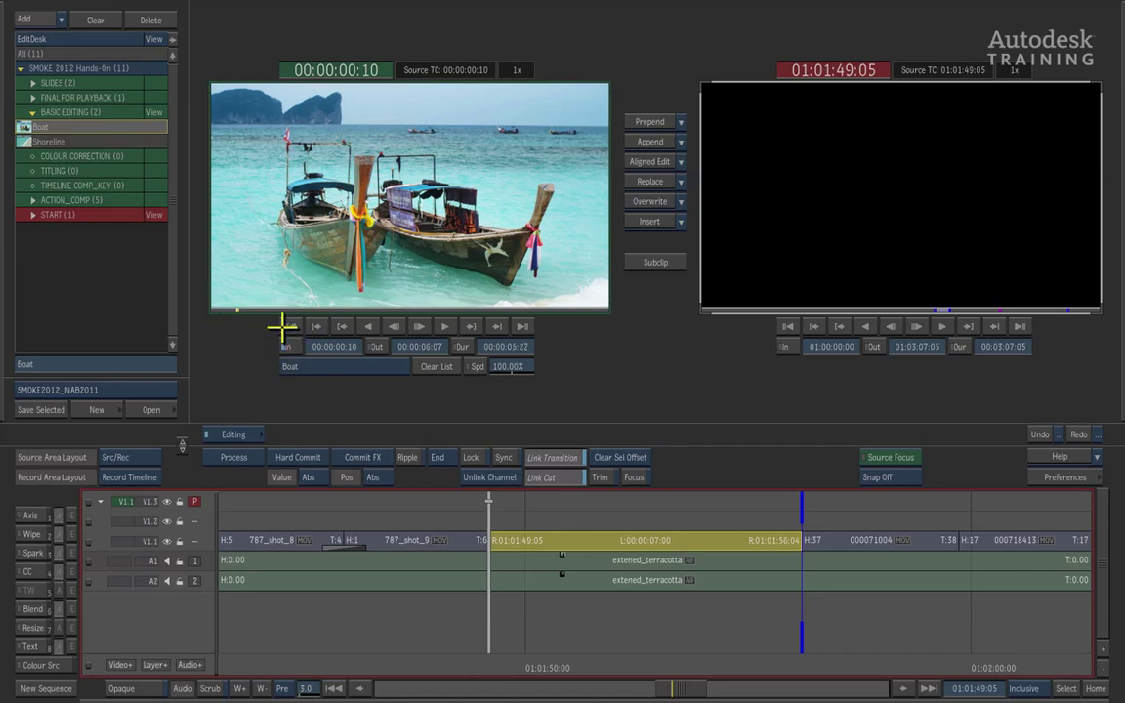
{"action": "left_click", "coordinate": [286, 347]}
Set the Boat source duration to 3 seconds and overwrite it into the gap at 01:01:49:05.
{"action": "left_click", "coordinate": [515, 347]}
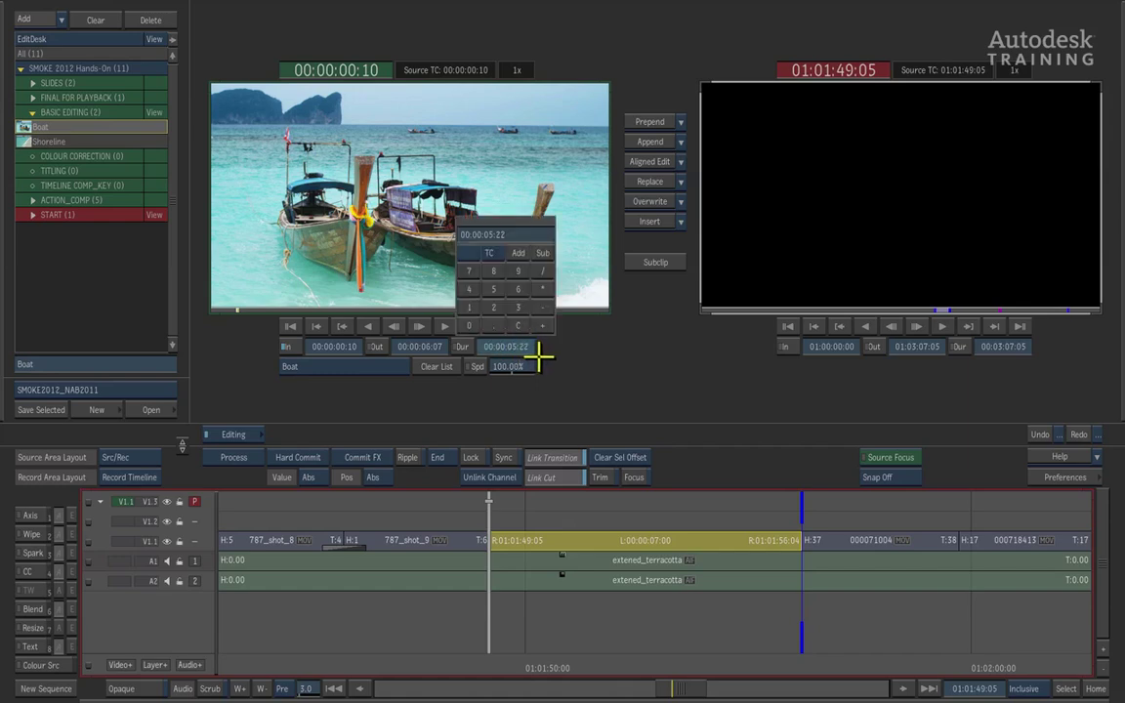
{"action": "left_click", "coordinate": [517, 306]}
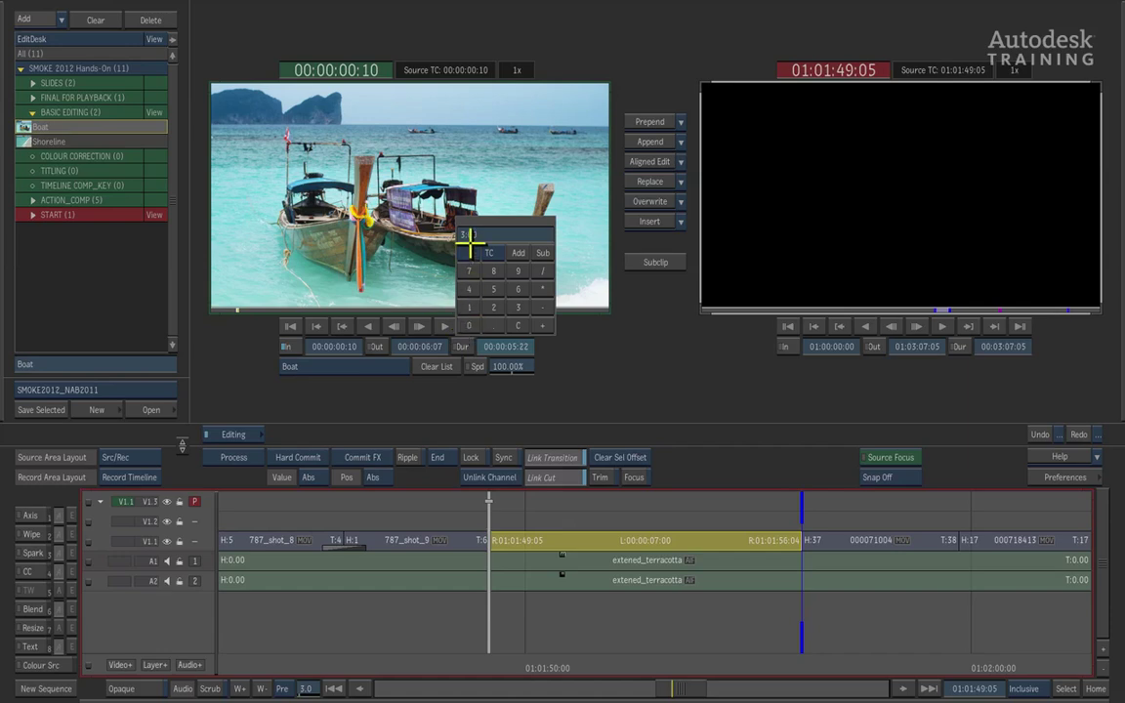
{"action": "key", "text": "Return"}
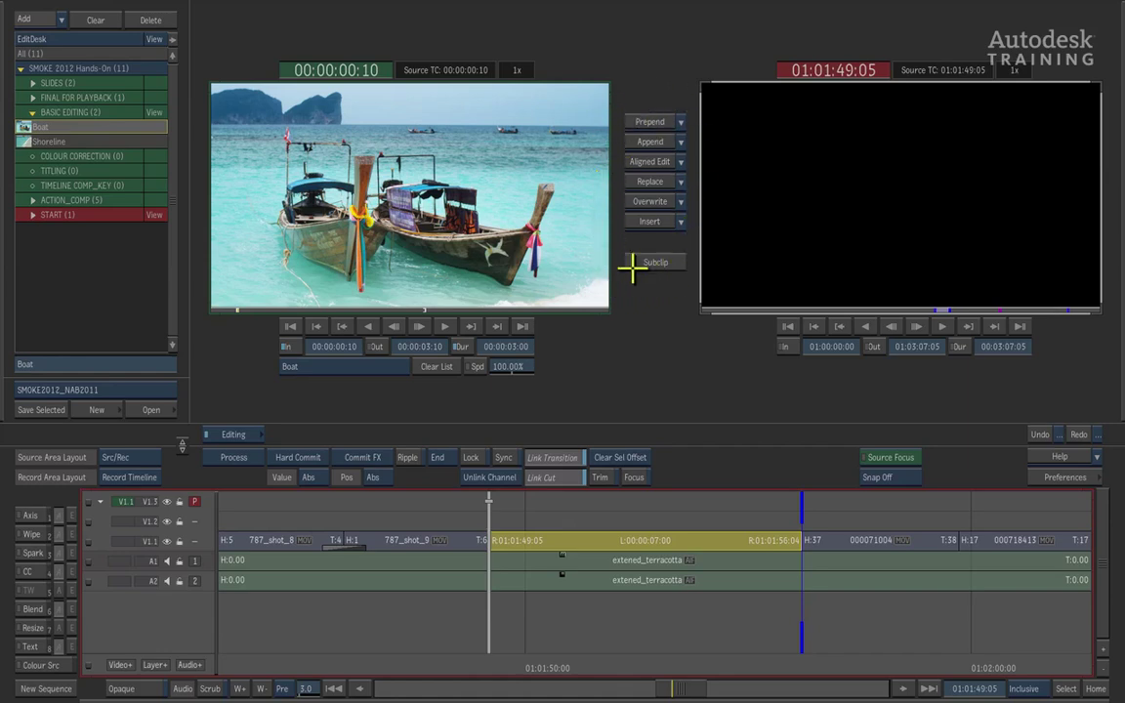
{"action": "left_click", "coordinate": [645, 201]}
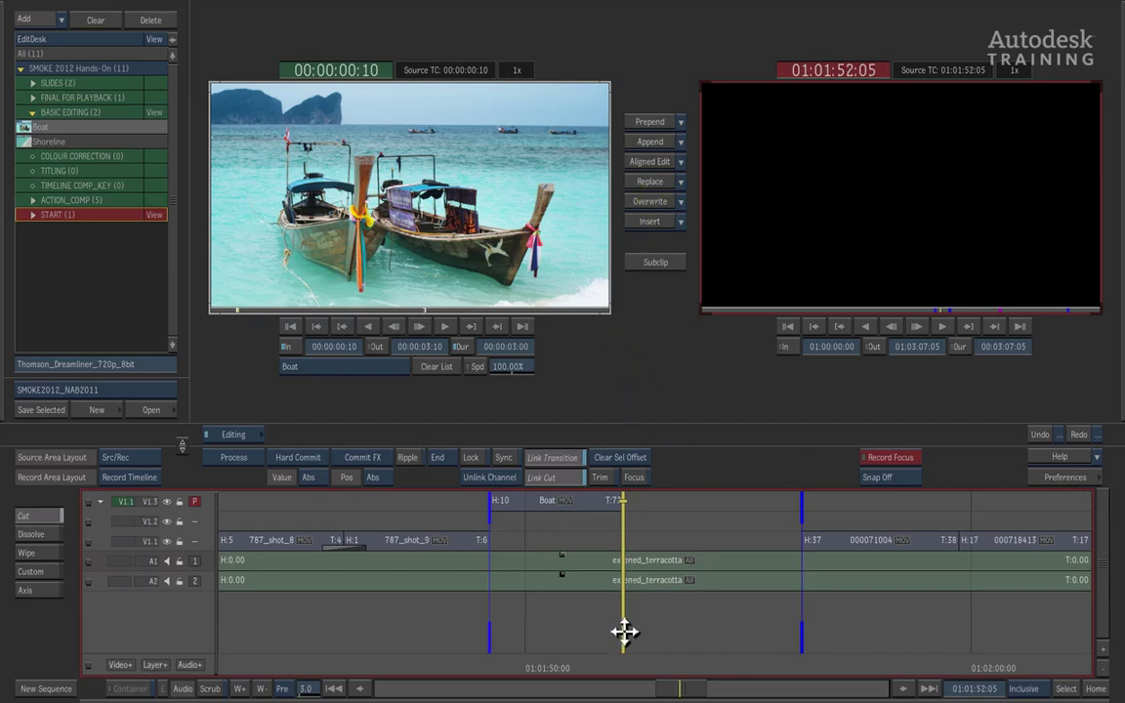
Review the Boat shot and park the positioner at its end, 01:01:52:05.
{"action": "left_click_drag", "start_coordinate": [623, 631], "coordinate": [558, 569]}
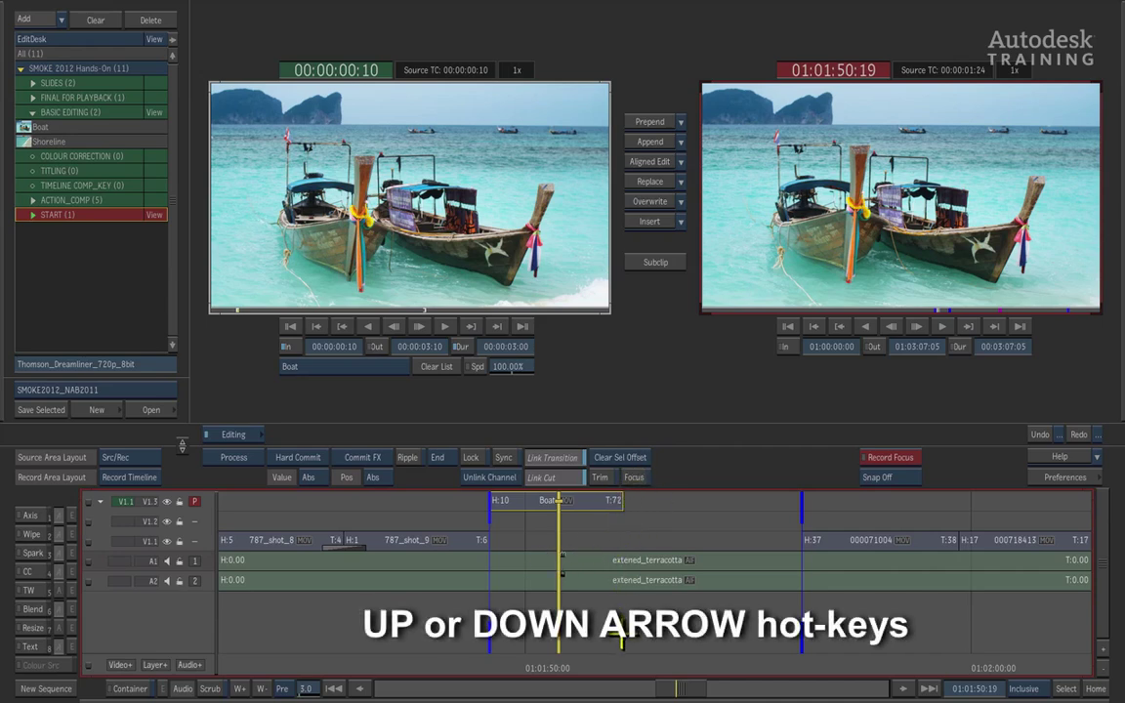
{"action": "key", "text": "Down"}
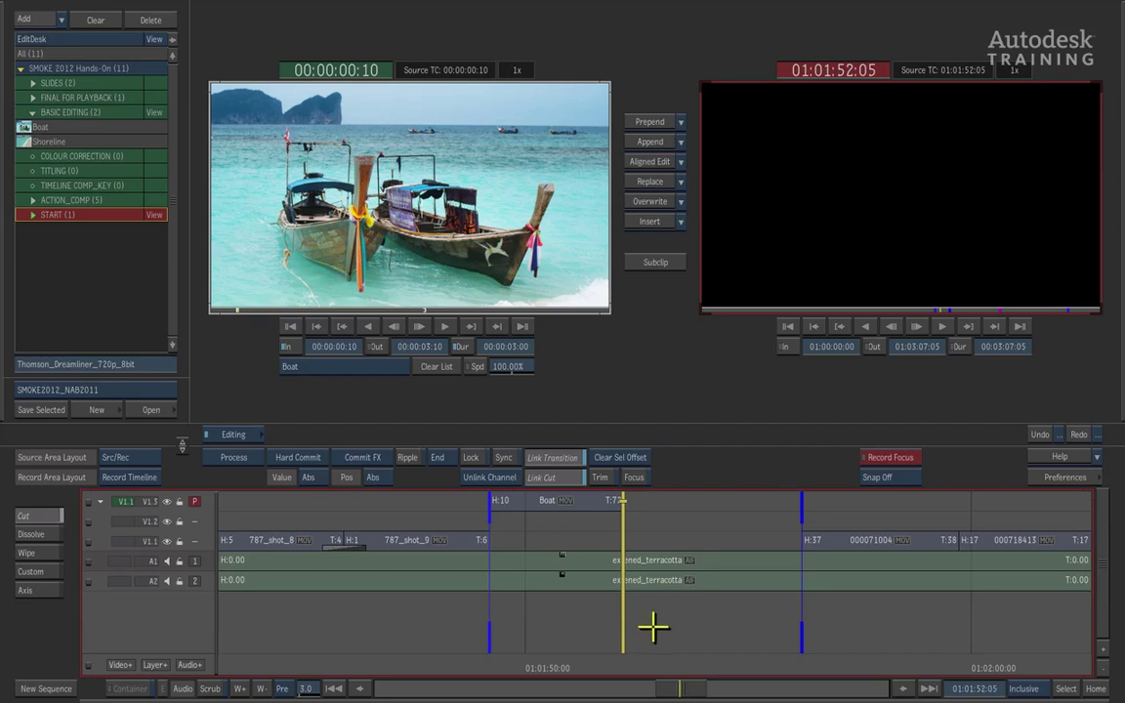
Load and preview Shoreline, marking 00:00:01:02 to 00:00:05:02 with a 4-second duration.
{"action": "left_click", "coordinate": [46, 142]}
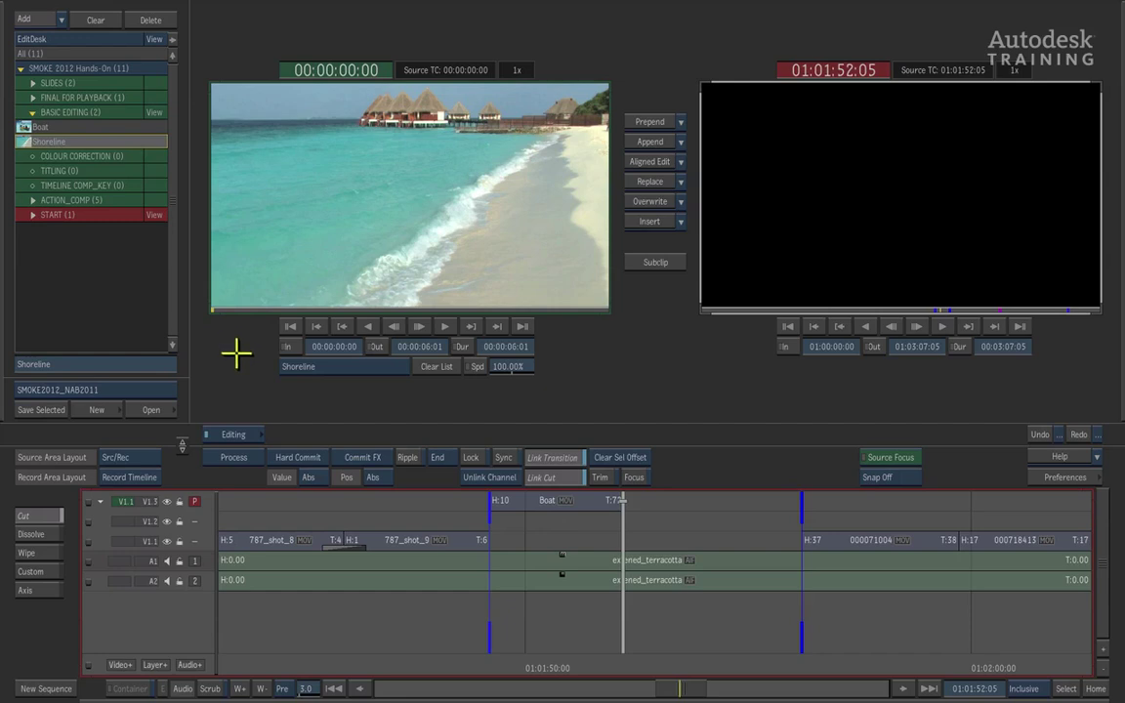
{"action": "key", "text": "space"}
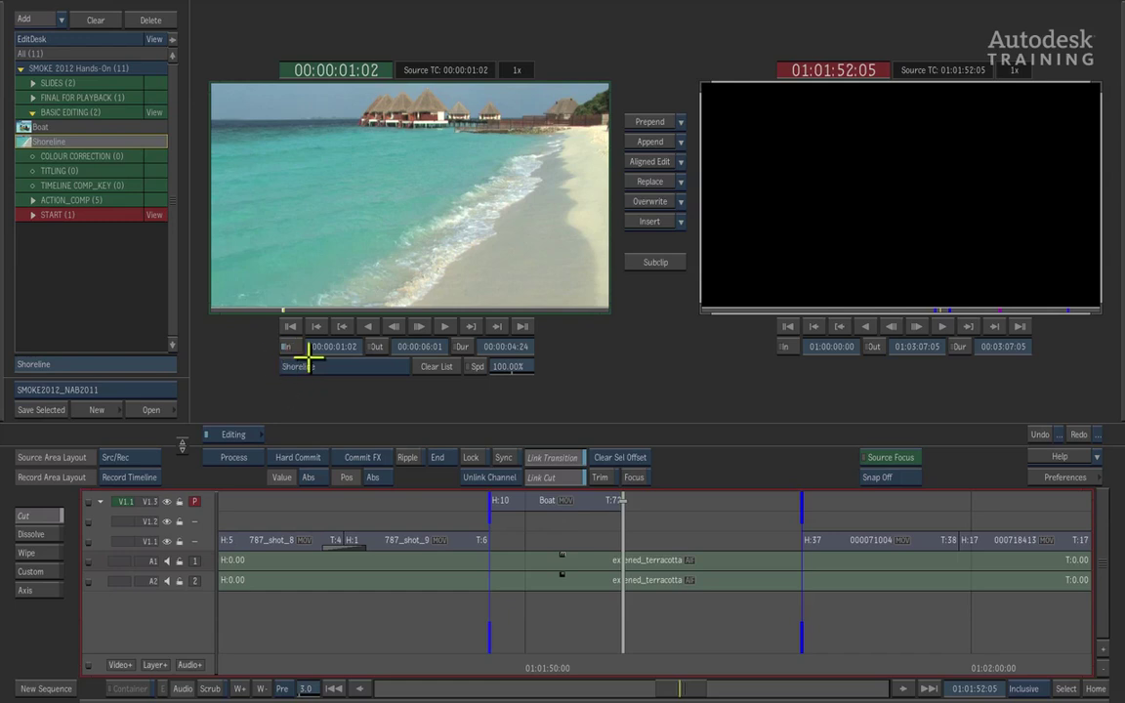
{"action": "left_click", "coordinate": [510, 345]}
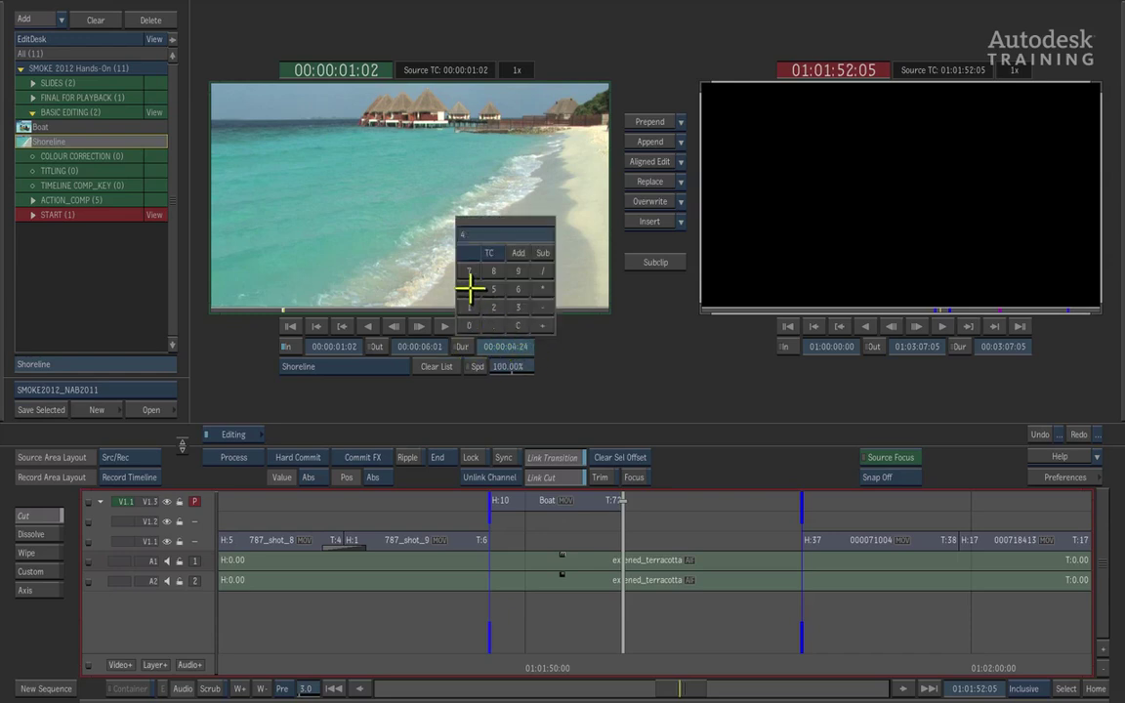
{"action": "left_click", "coordinate": [468, 228]}
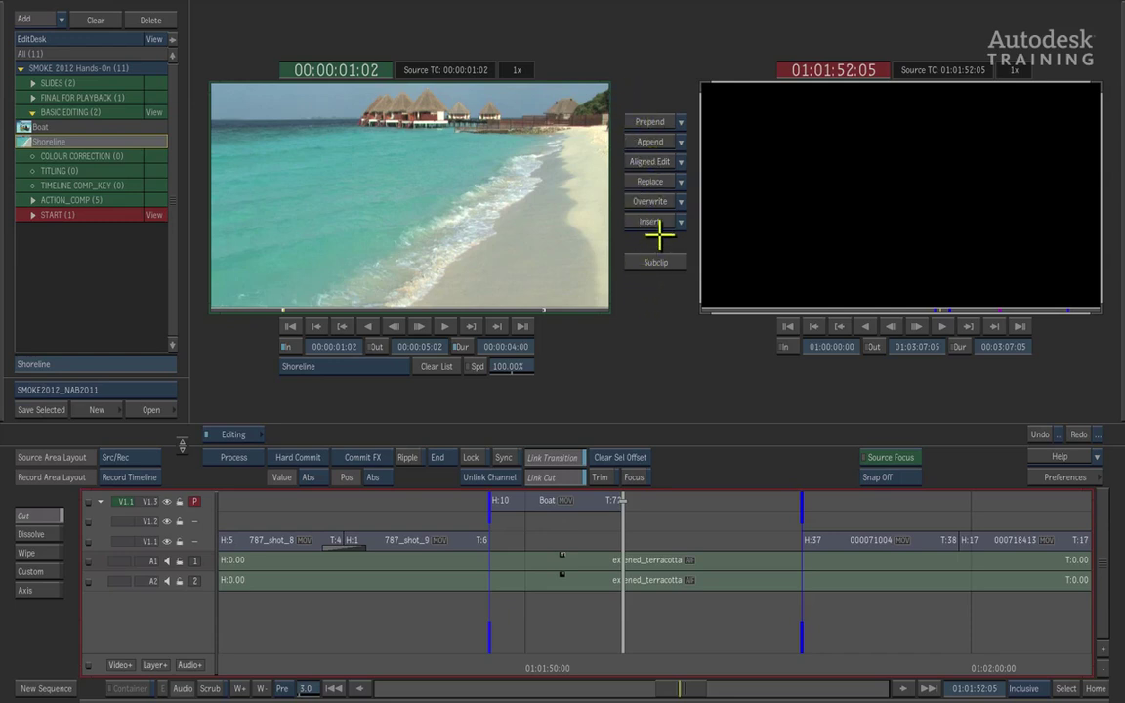
Overwrite Shoreline into the gap after Boat and return to the Boat–Shoreline edit point.
{"action": "left_click", "coordinate": [644, 200]}
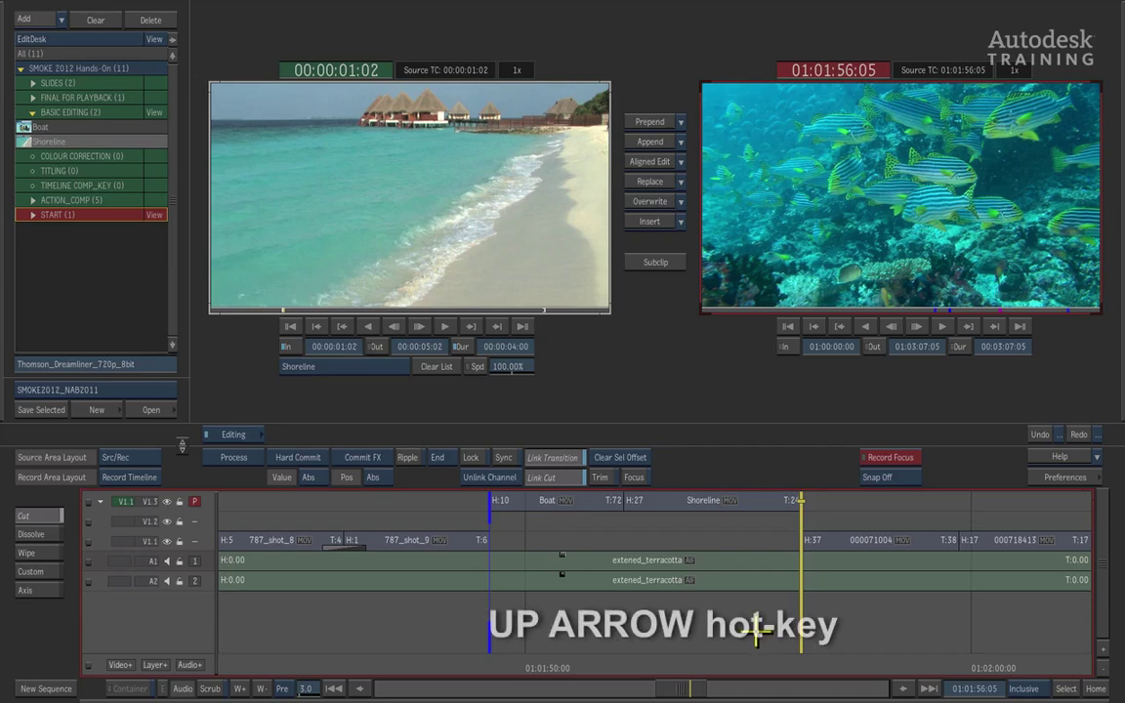
{"action": "key", "text": "Up"}
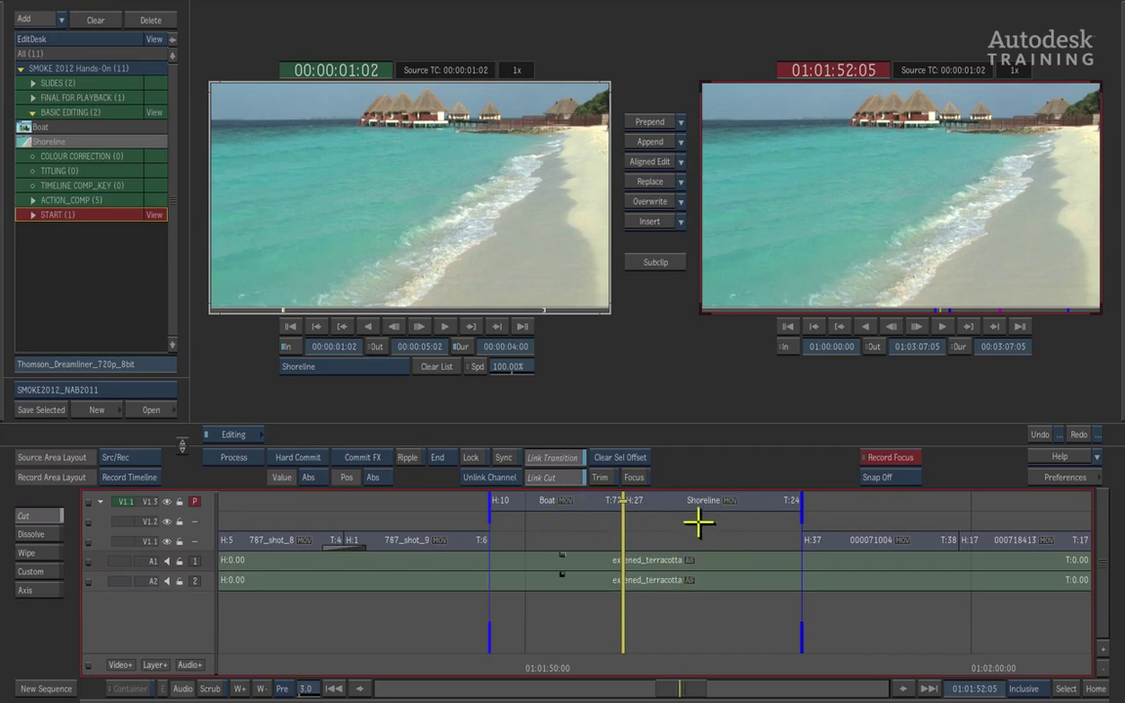
{"action": "left_click", "coordinate": [665, 502]}
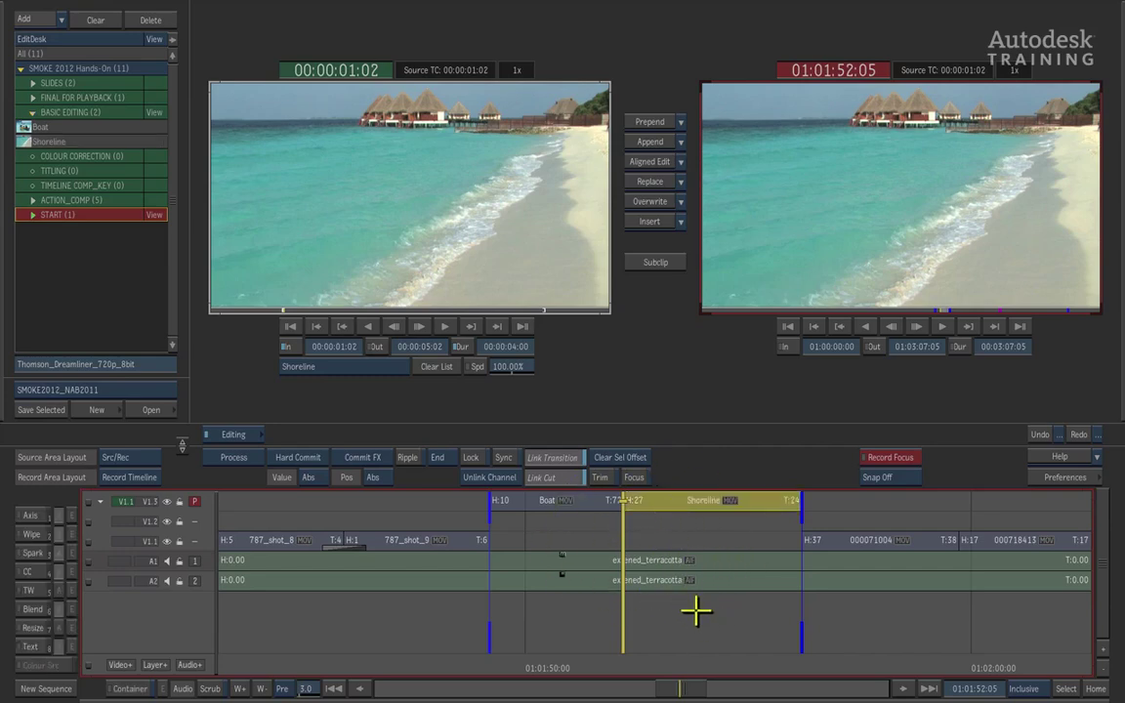
{"action": "left_click", "coordinate": [694, 615]}
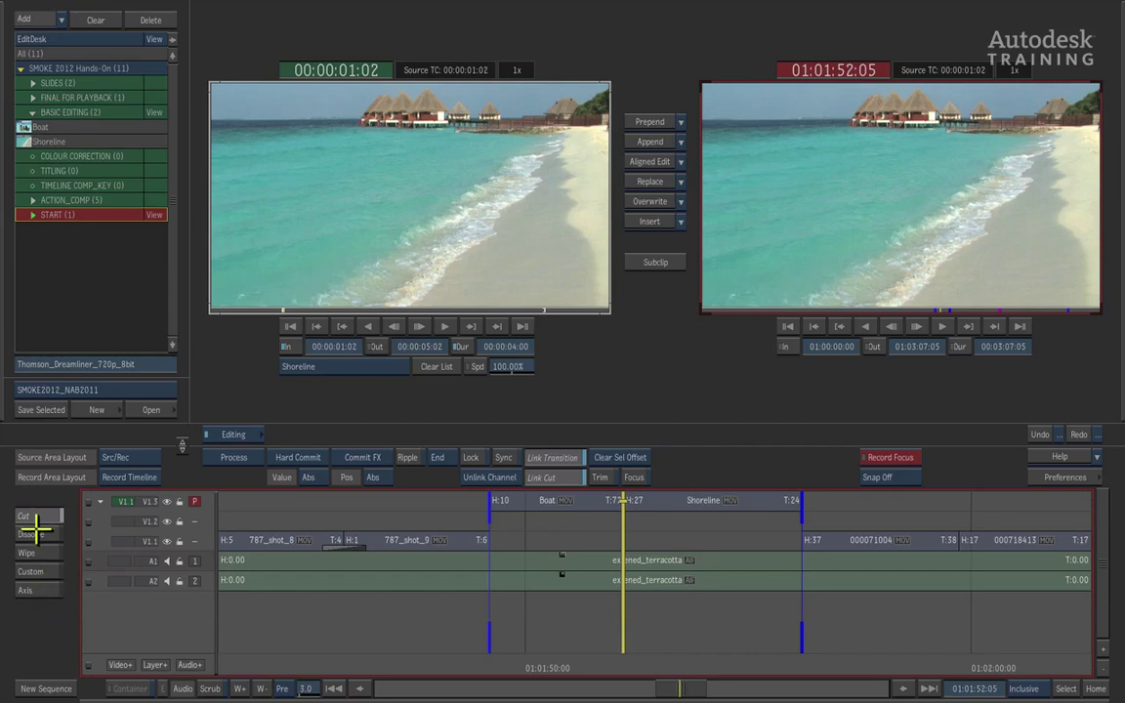
Add a 1-second dissolve between Boat and Shoreline, then return to the cabin shot.
{"action": "left_click", "coordinate": [39, 533]}
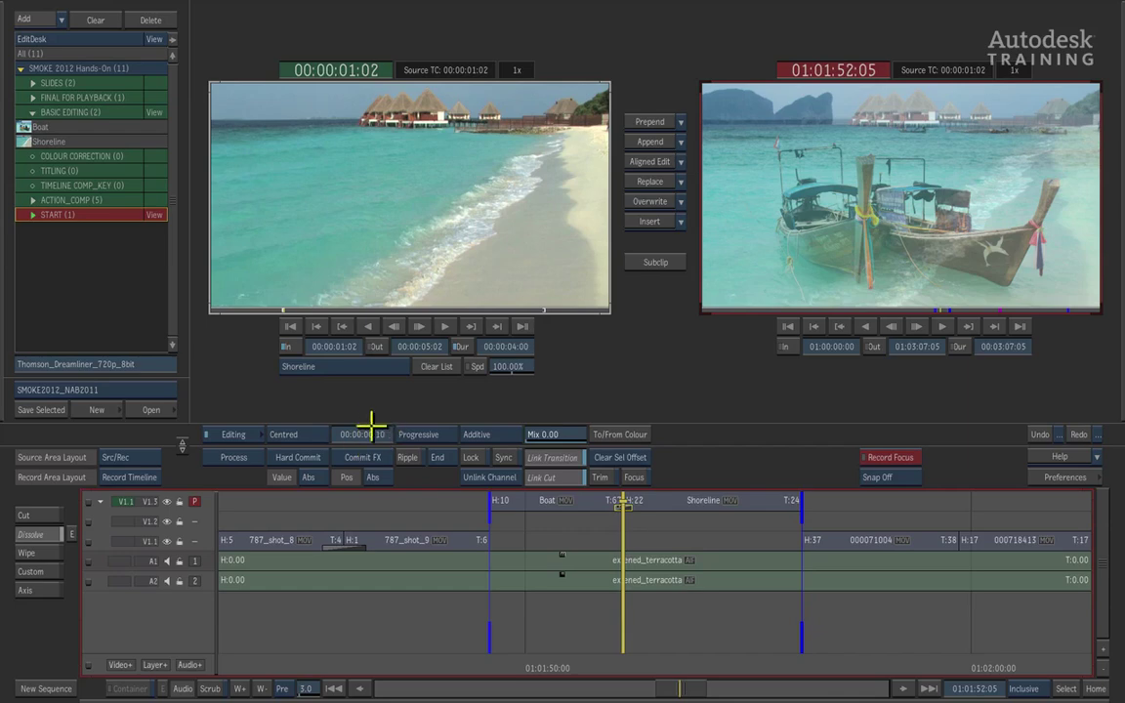
{"action": "left_click_drag", "start_coordinate": [359, 433], "coordinate": [365, 433]}
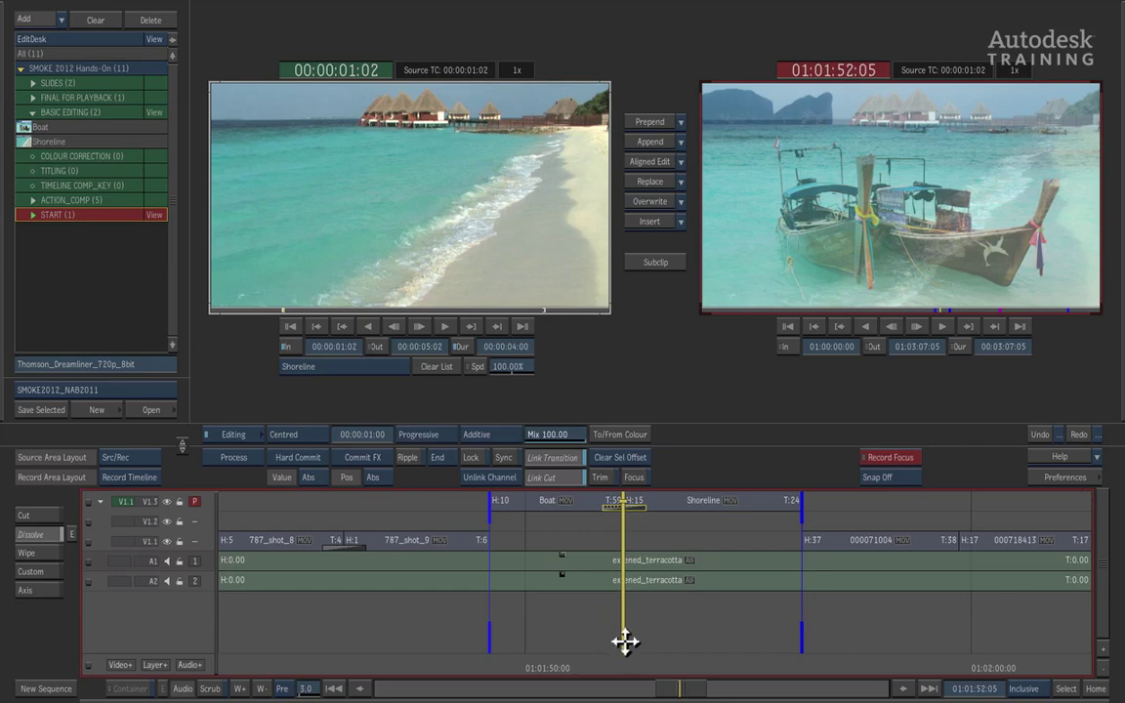
{"action": "left_click_drag", "start_coordinate": [553, 637], "coordinate": [460, 623]}
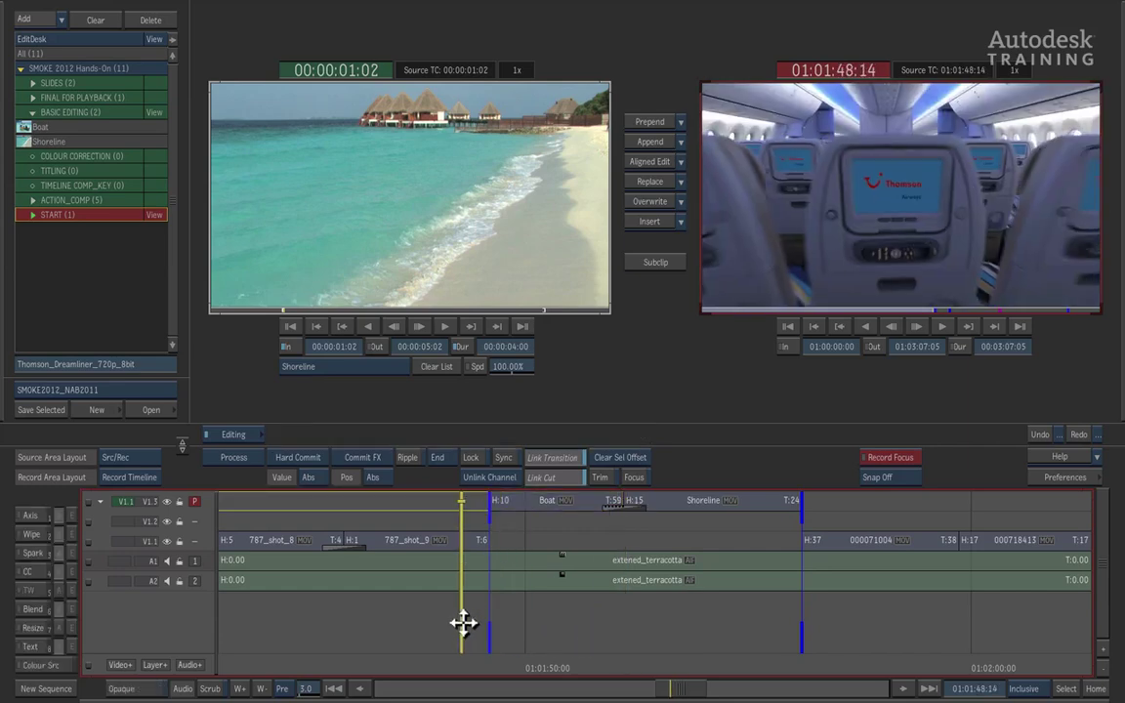
Play the sequence through Boat, Shoreline and fish shots, then return to Boat.
{"action": "left_click", "coordinate": [941, 323]}
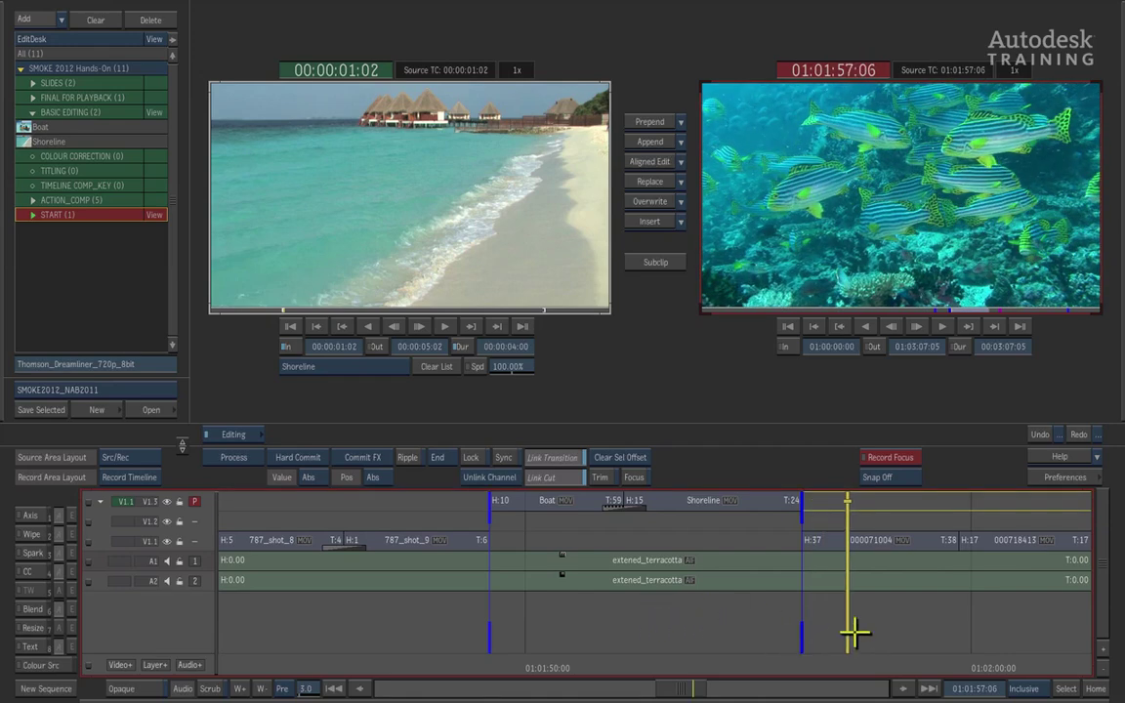
{"action": "left_click_drag", "start_coordinate": [848, 633], "coordinate": [563, 577]}
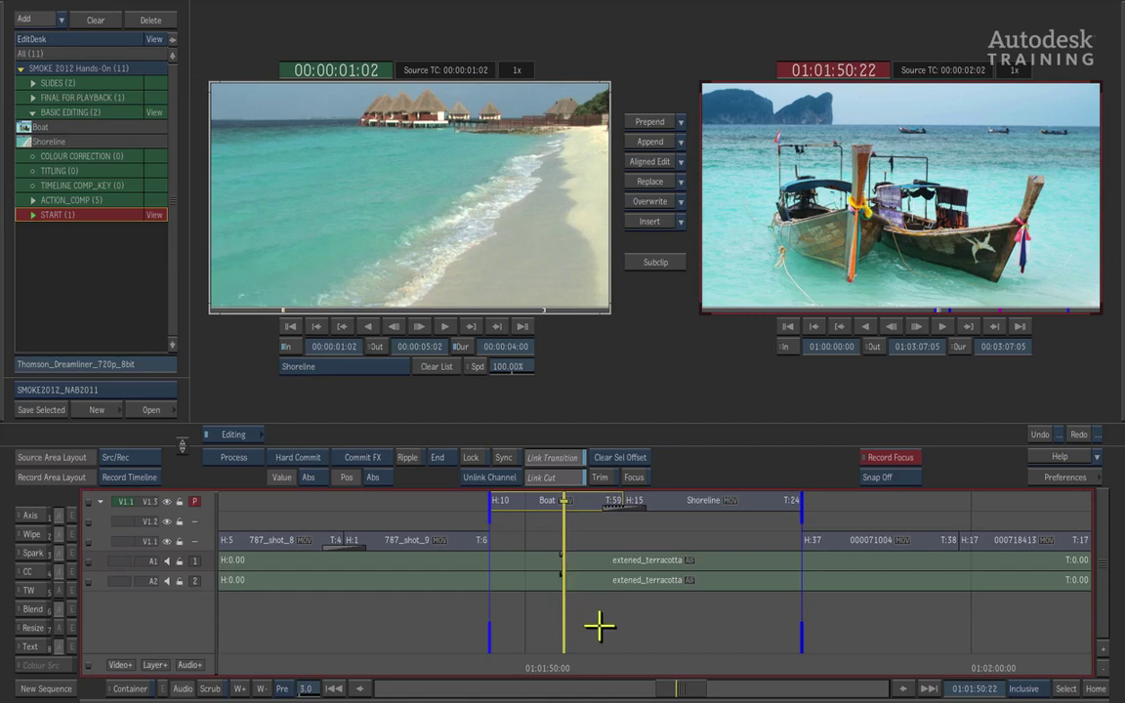